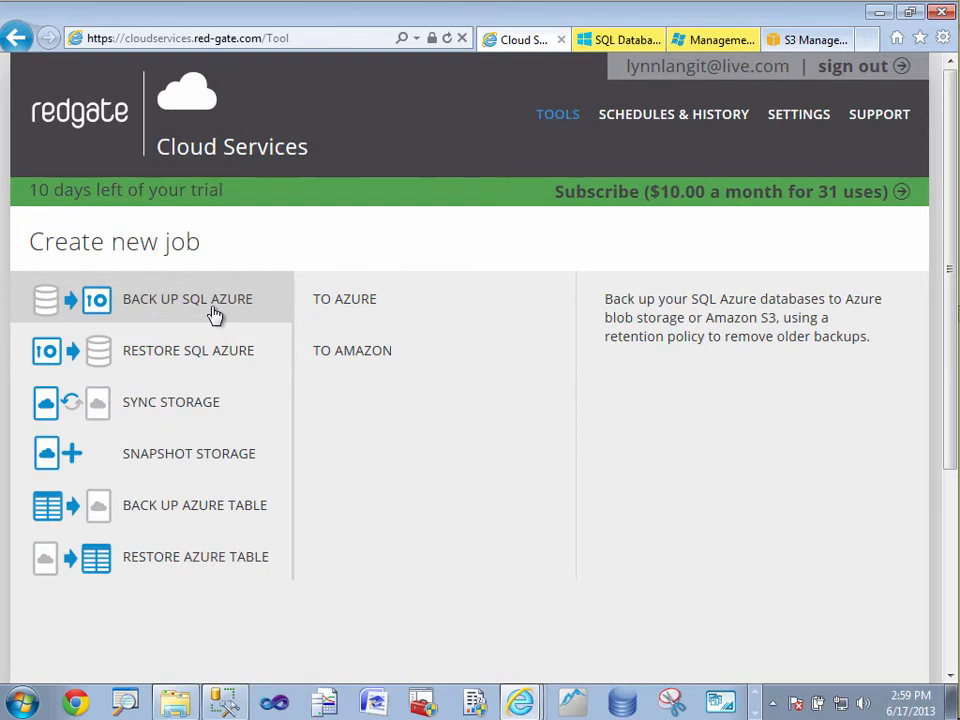
# Start a backup of the SQL Azure database lynnBackupTest to Azure blob storage, checking its server name in the Azure portal.
pyautogui.click(357, 304)
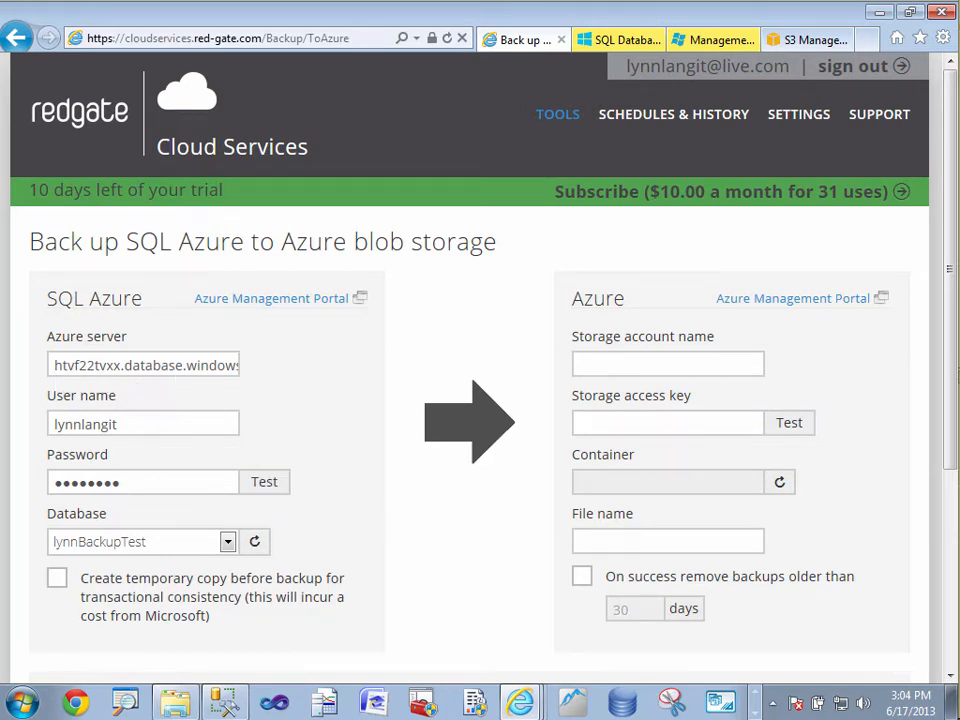
pyautogui.click(622, 40)
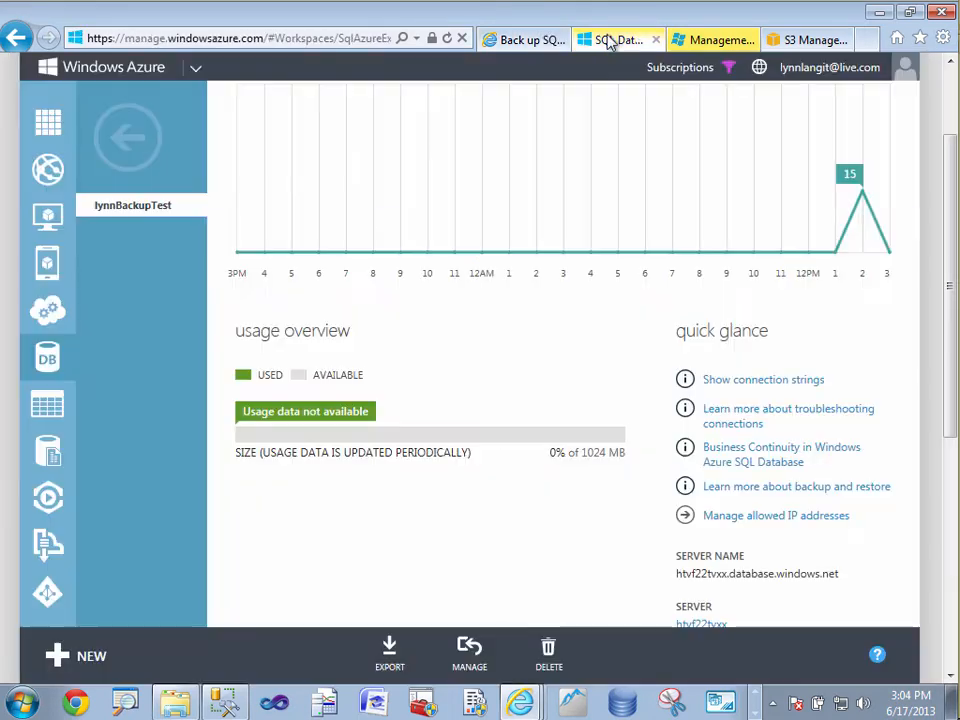
pyautogui.scroll(-1, 573, 528)
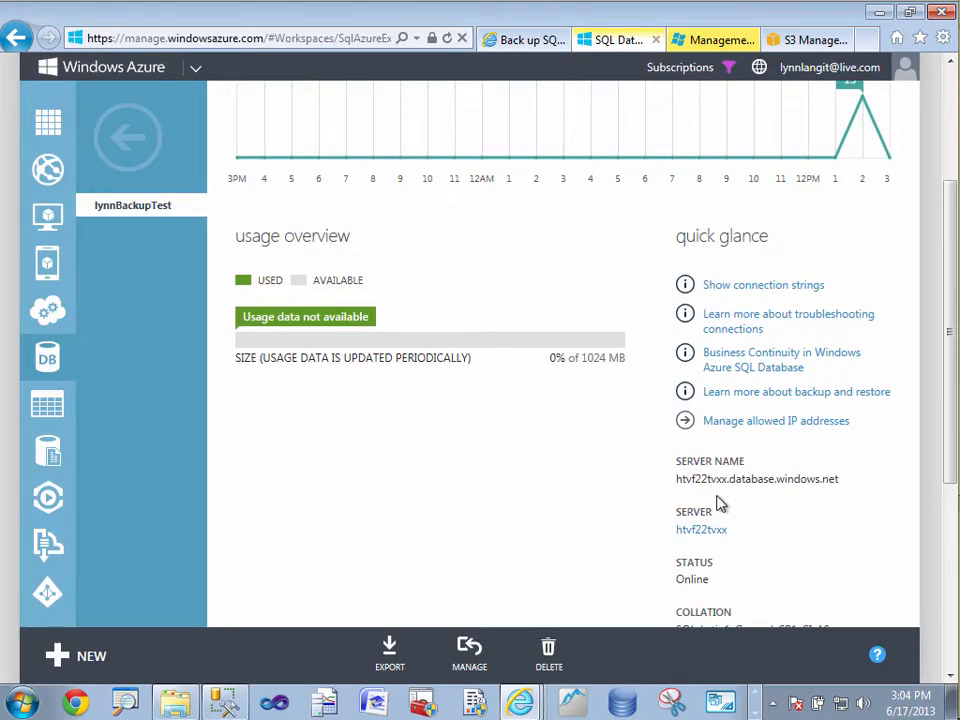
pyautogui.click(521, 42)
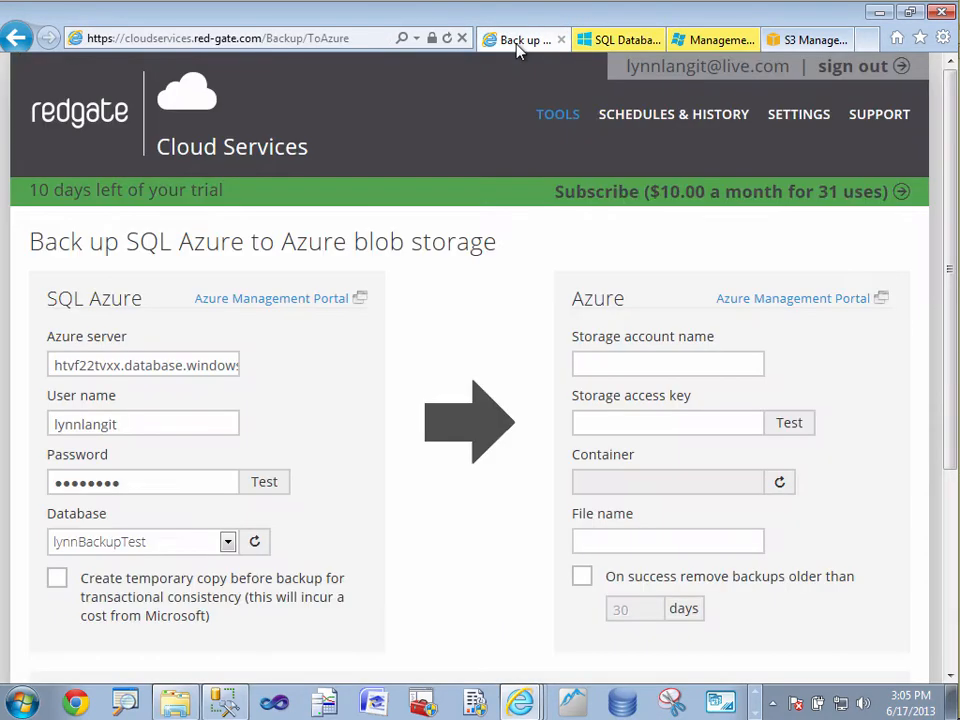
pyautogui.click(228, 542)
pyautogui.click(227, 556)
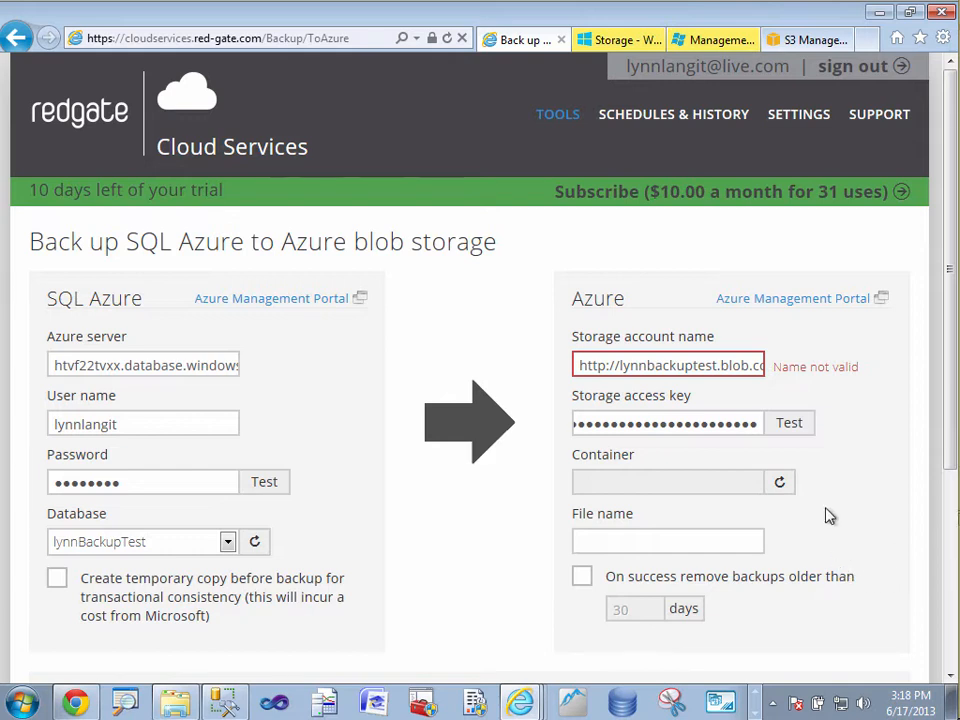
# Try adding a trailing slash to the blob URL used as storage account name and test the storage connection.
pyautogui.click(655, 366)
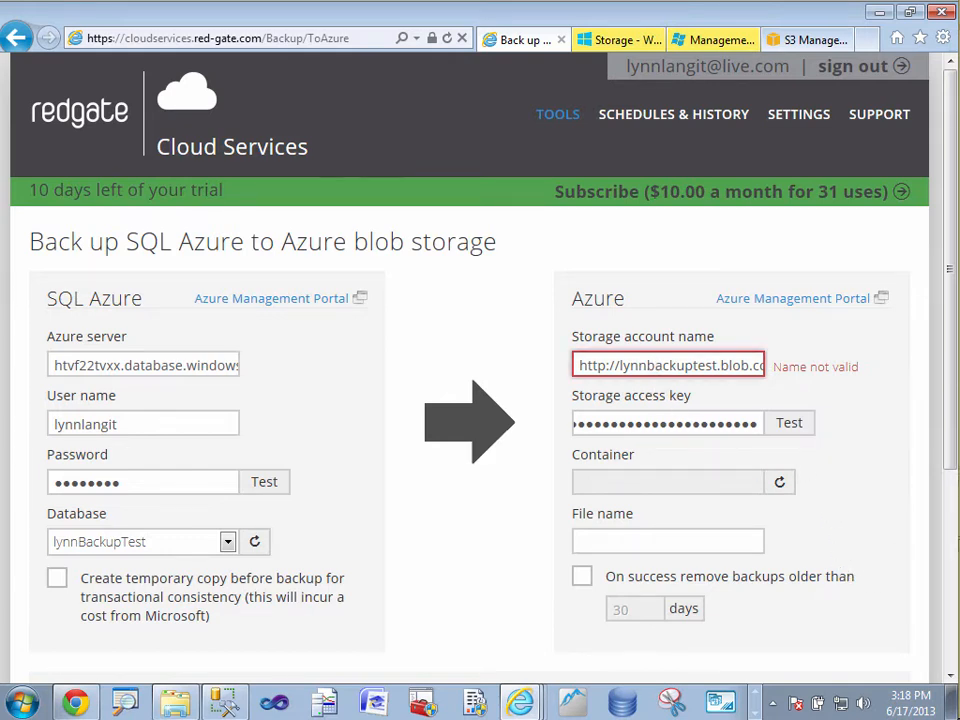
pyautogui.press('Right')
pyautogui.press('Right')
pyautogui.press('Right')
pyautogui.press('Right')
pyautogui.press('Right')
pyautogui.press('Right')
pyautogui.press('Right')
pyautogui.press('Right')
pyautogui.press('Right')
pyautogui.press('Right')
pyautogui.press('Right')
pyautogui.press('Right')
pyautogui.press('Right')
pyautogui.press('Right')
pyautogui.press('Right')
pyautogui.press('Right')
pyautogui.press('Right')
pyautogui.press('Right')
pyautogui.press('Right')
pyautogui.press('Right')
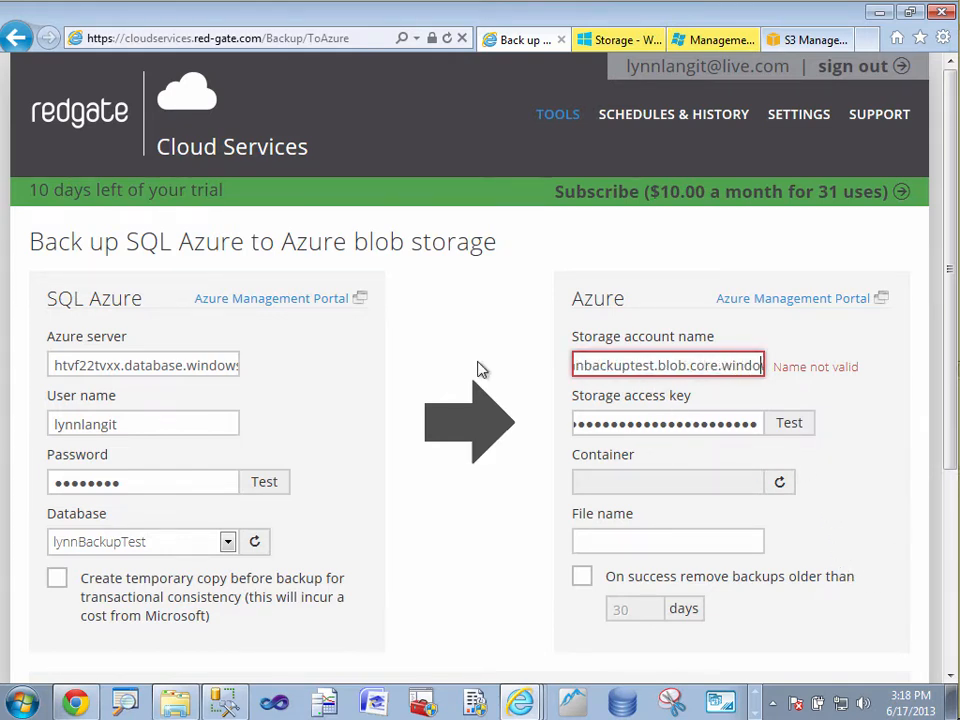
pyautogui.press('Right')
pyautogui.press('Right')
pyautogui.press('Right')
pyautogui.press('Right')
pyautogui.press('Right')
pyautogui.press('Right')
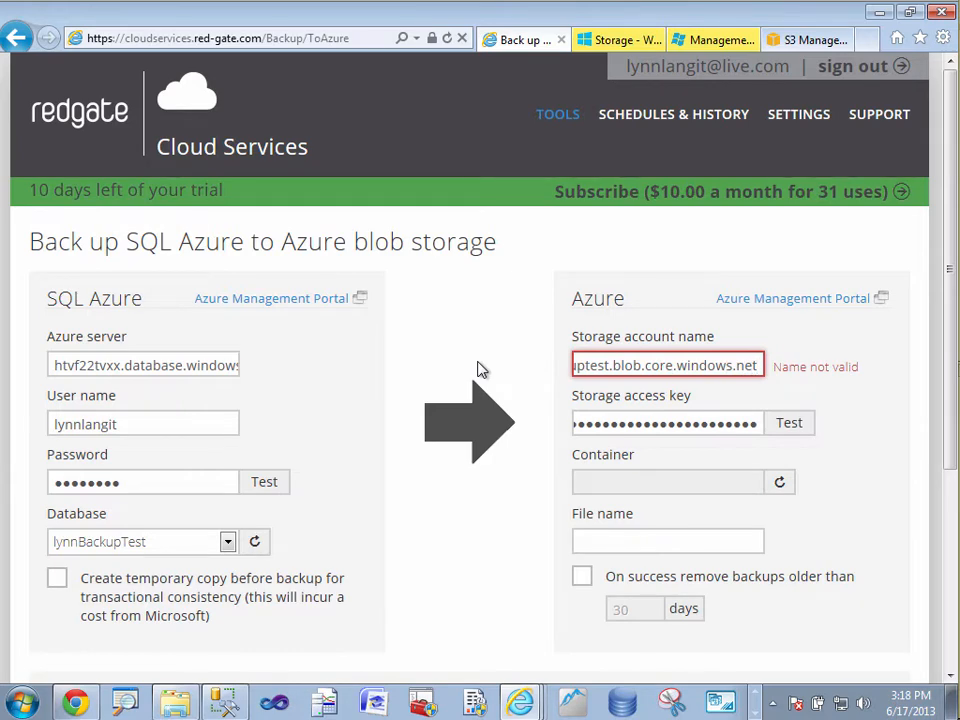
pyautogui.write('/')
pyautogui.click(795, 432)
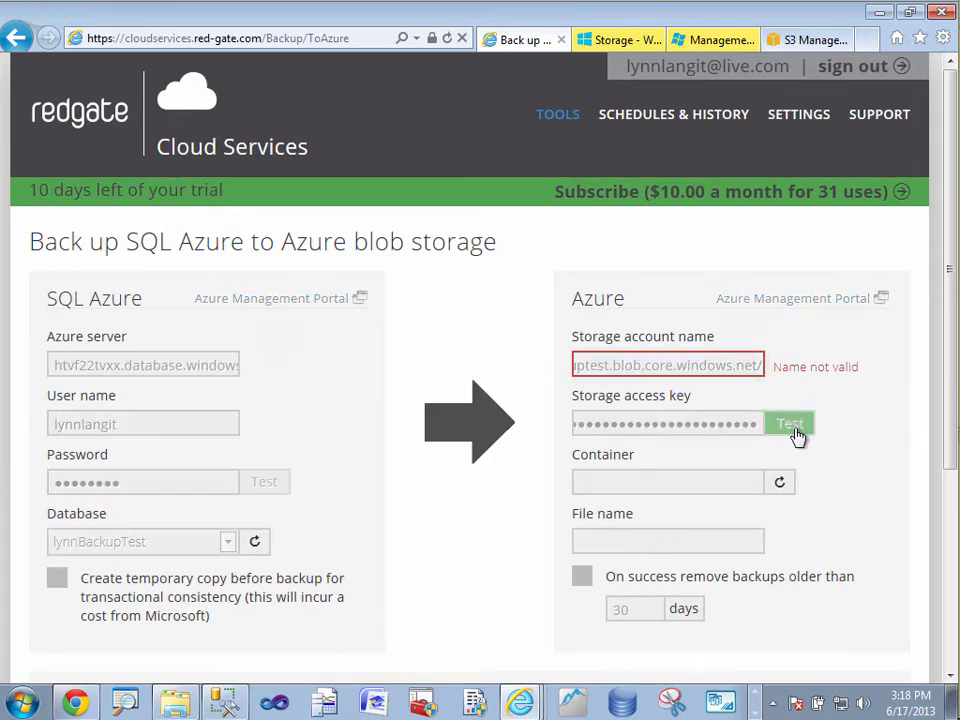
pyautogui.click(831, 94)
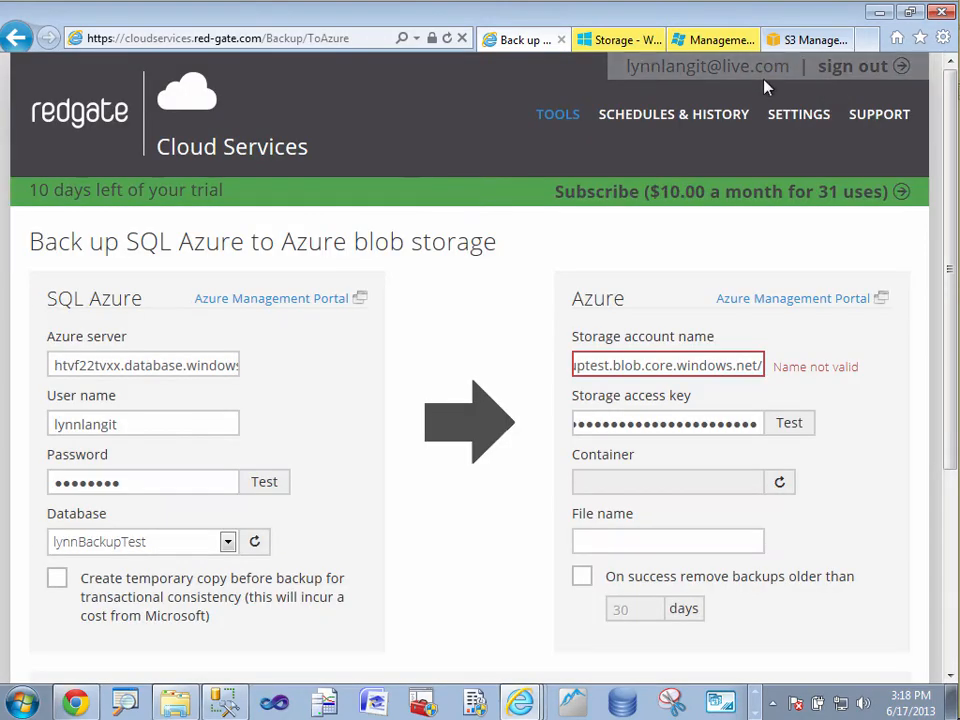
# Review the containers of the lynnbackuptest storage account in the Azure portal and return to the backup form.
pyautogui.click(620, 45)
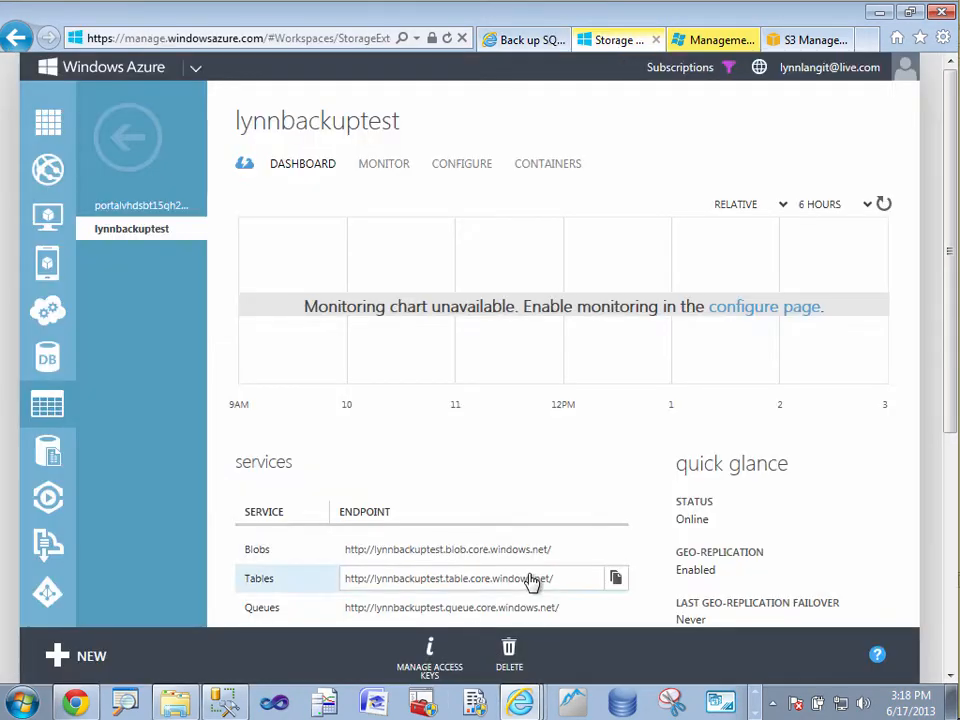
pyautogui.click(560, 174)
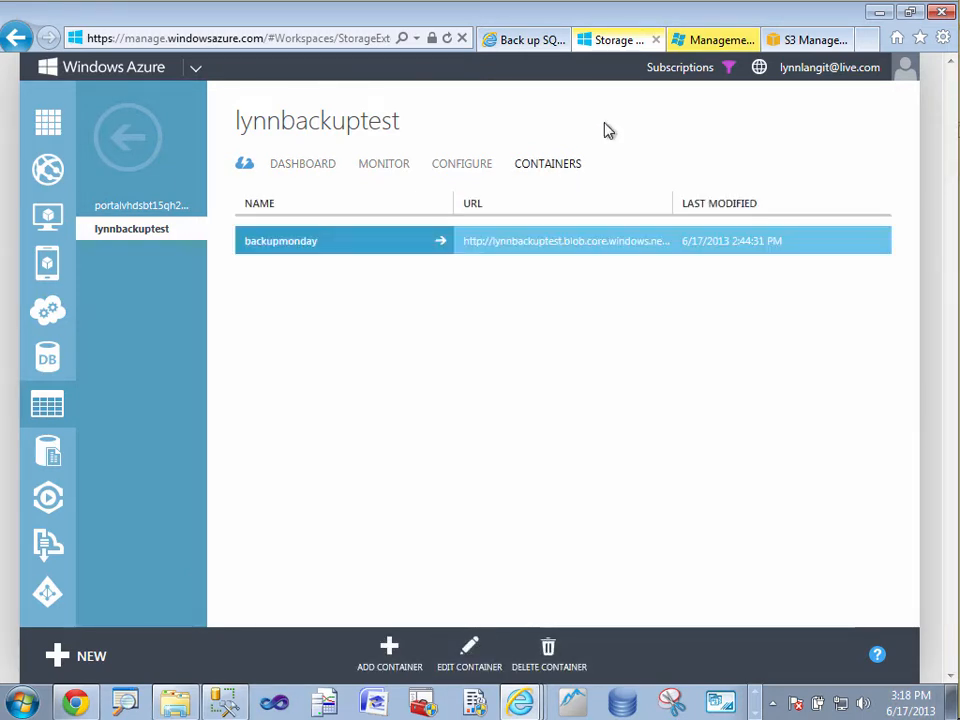
pyautogui.click(522, 43)
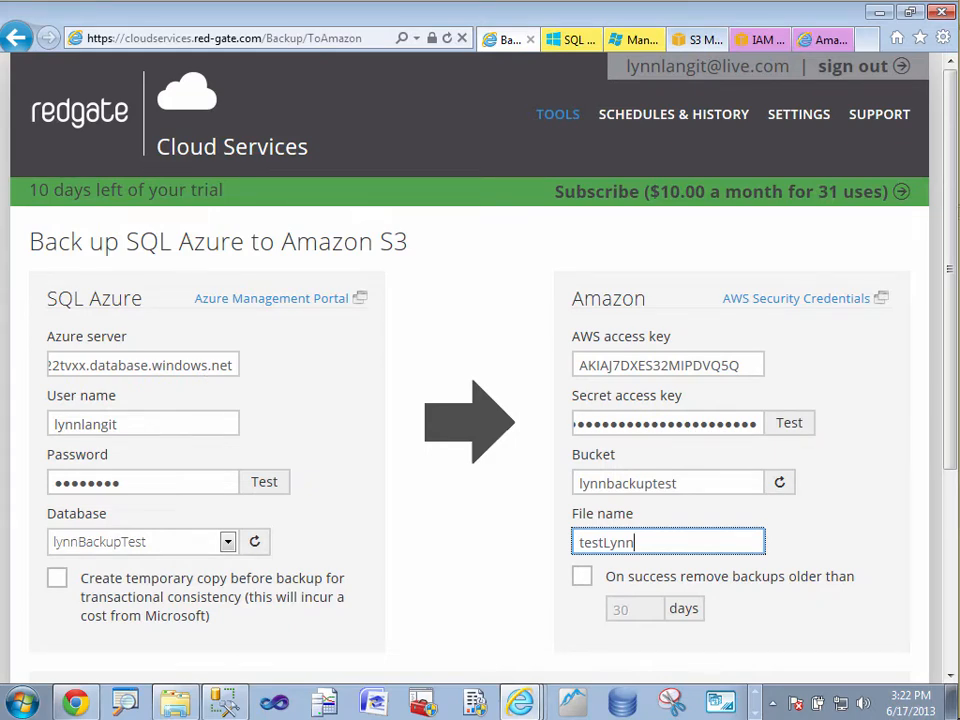
# Check the lynnbackuptest bucket in the Amazon S3 console and test the AWS credentials in the backup form.
pyautogui.click(703, 42)
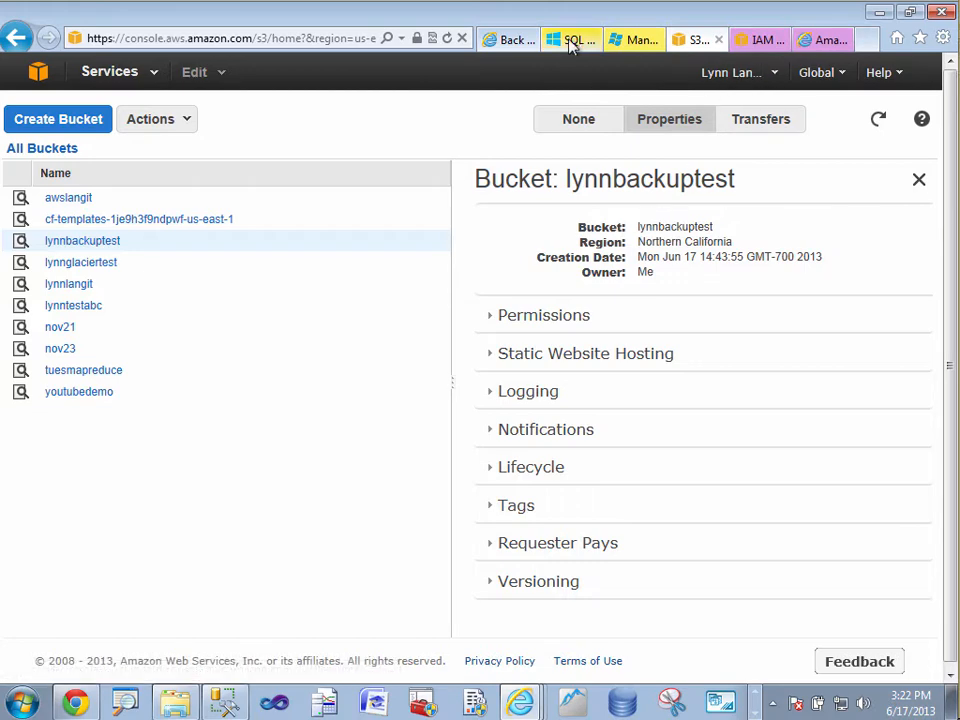
pyautogui.click(515, 40)
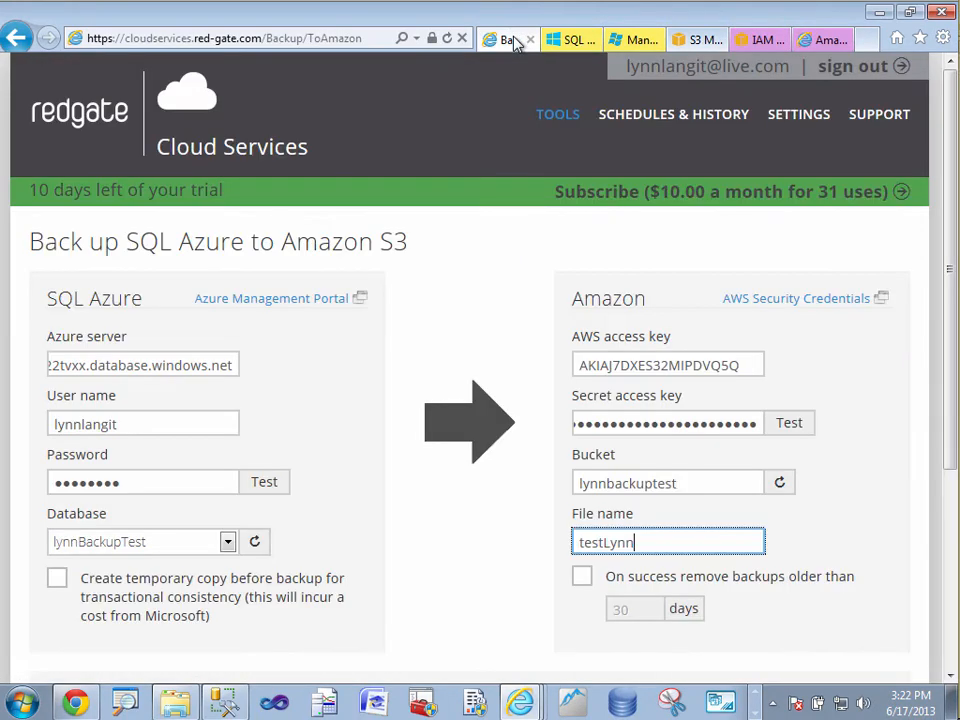
pyautogui.click(783, 430)
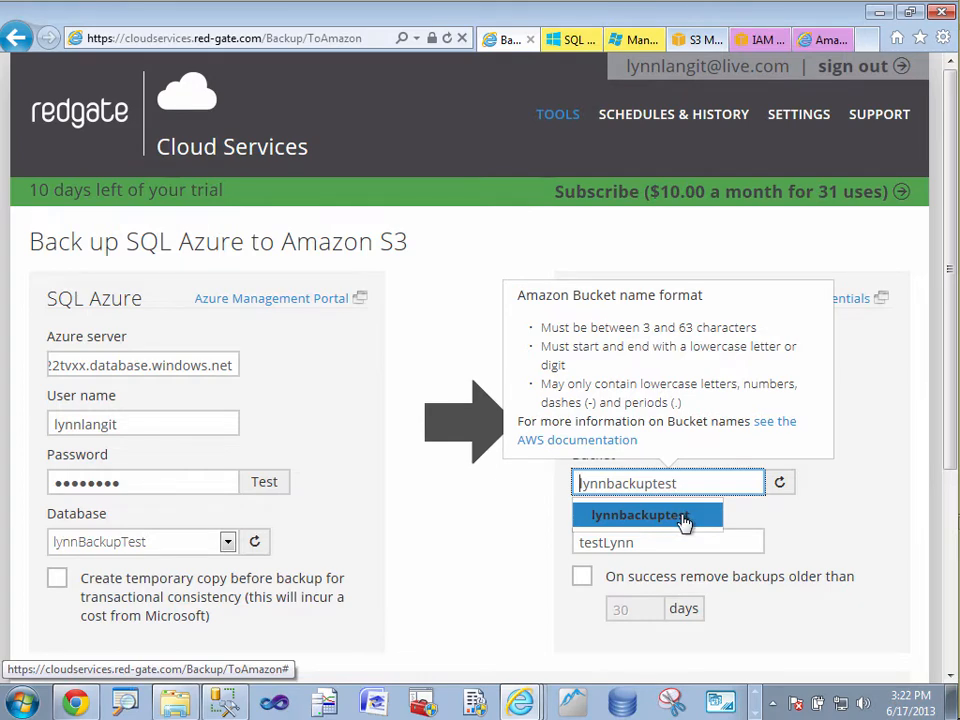
# Use lynnbackuptest as the destination bucket and continue to the backup job's scheduling page.
pyautogui.press('Tab')
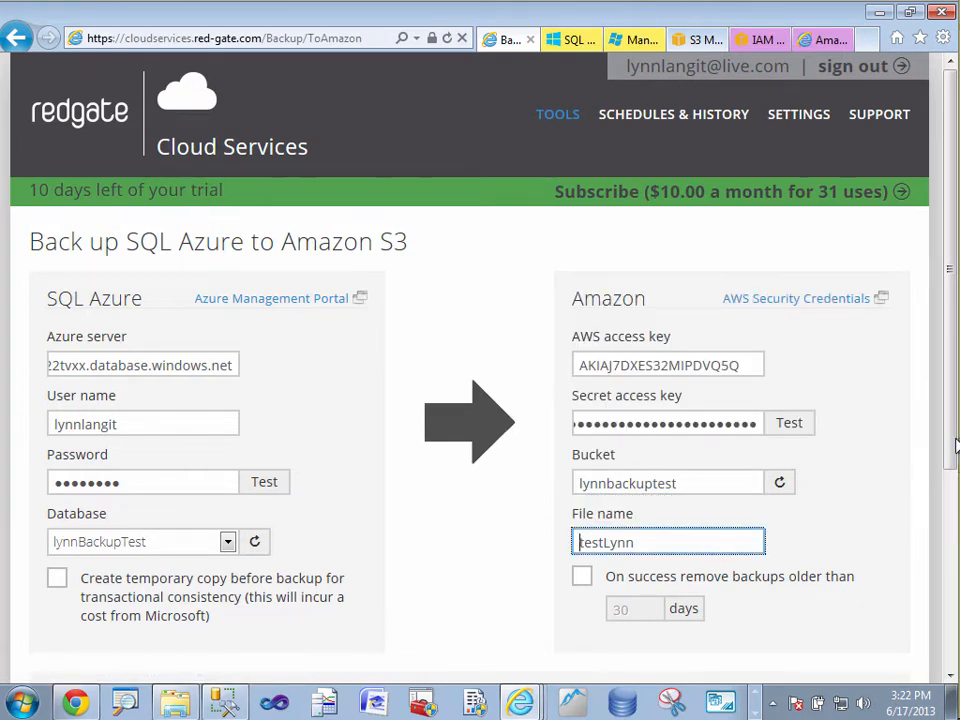
pyautogui.moveTo(947, 445); pyautogui.dragTo(946, 558)
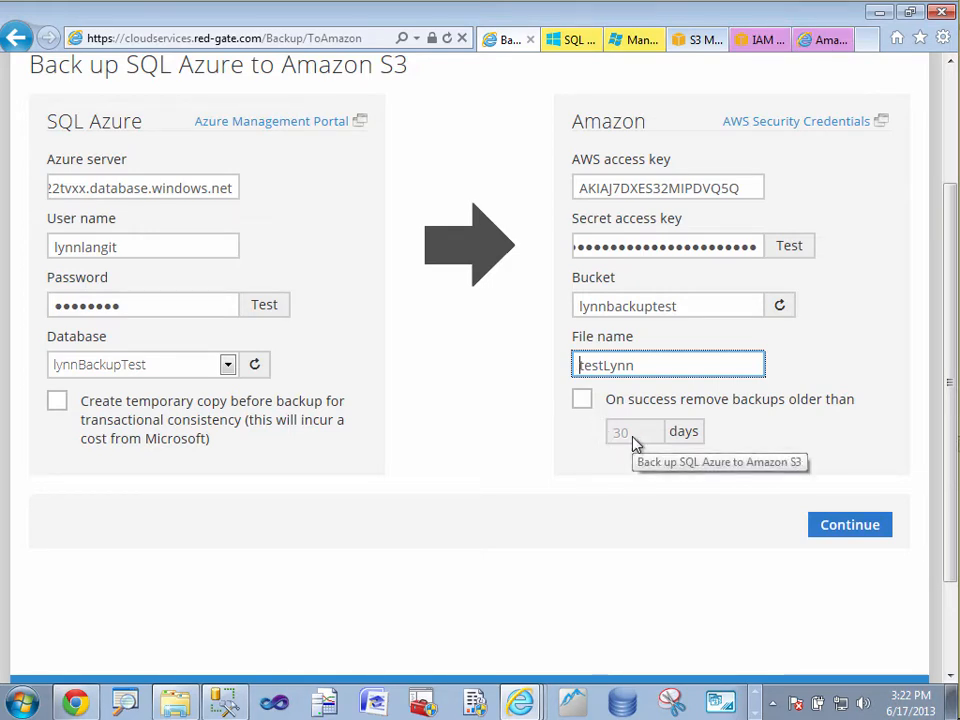
pyautogui.click(852, 527)
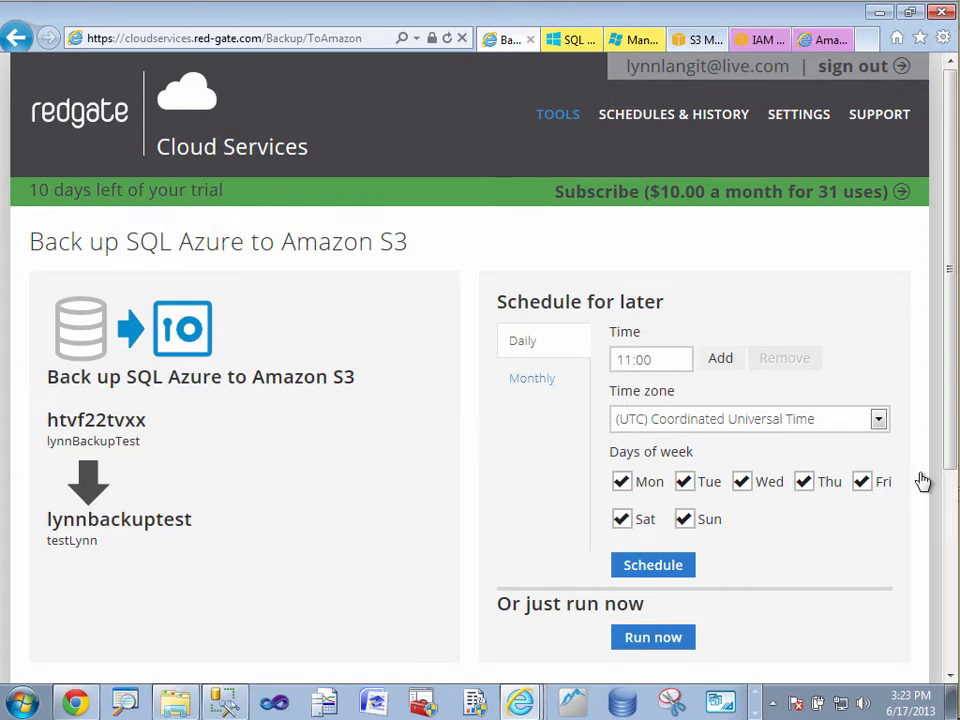
# Limit the daily backup schedule to Monday by deselecting all other days of the week.
pyautogui.moveTo(951, 438); pyautogui.dragTo(956, 530)
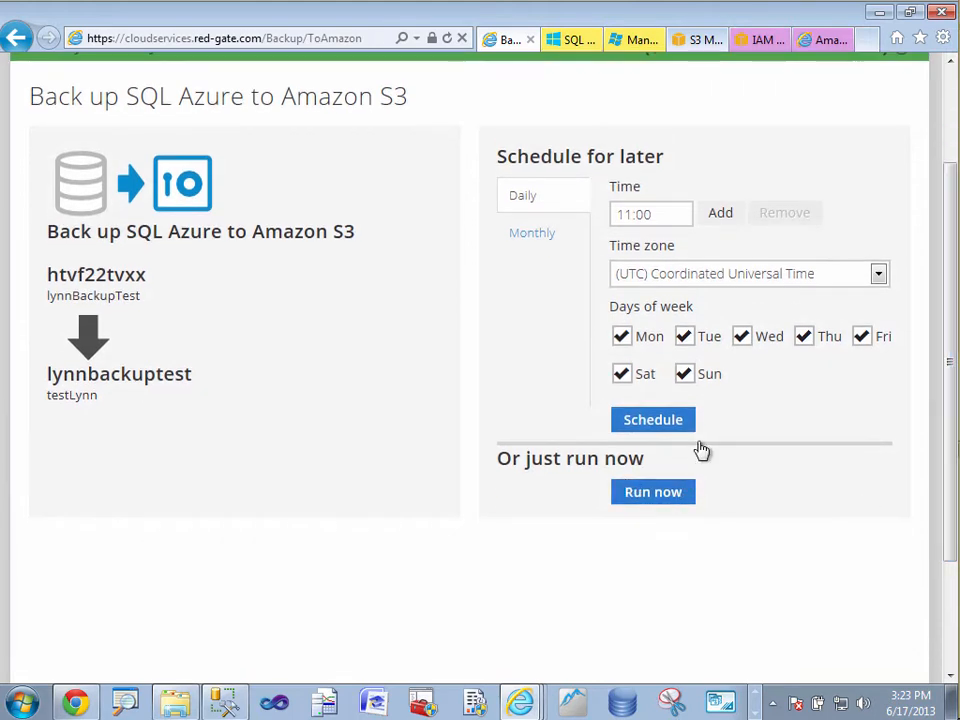
pyautogui.click(685, 338)
pyautogui.click(742, 338)
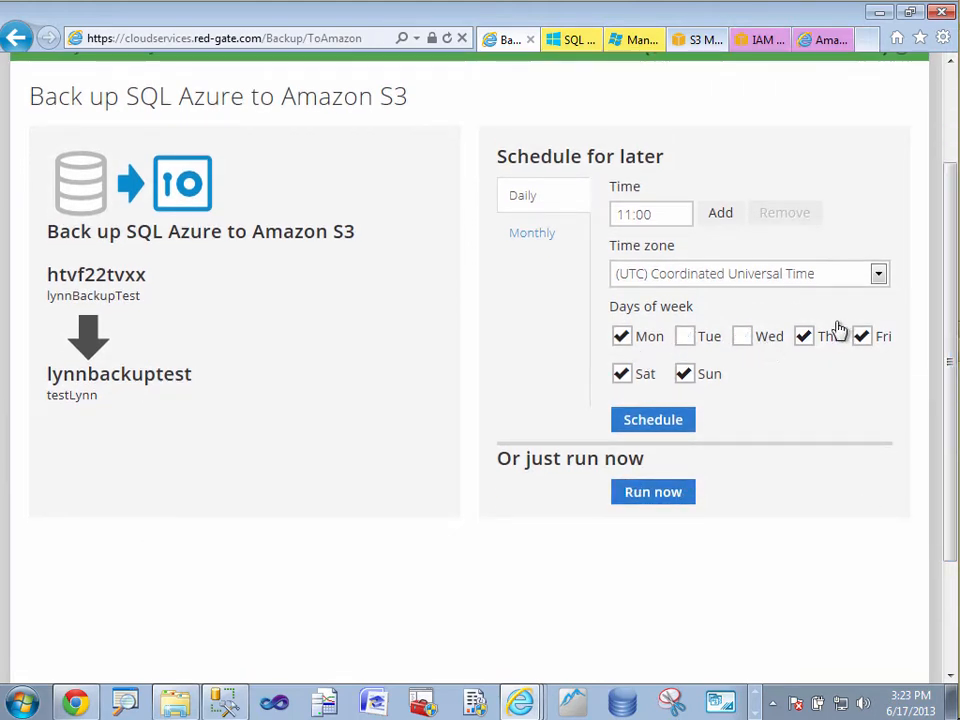
pyautogui.click(804, 340)
pyautogui.click(860, 338)
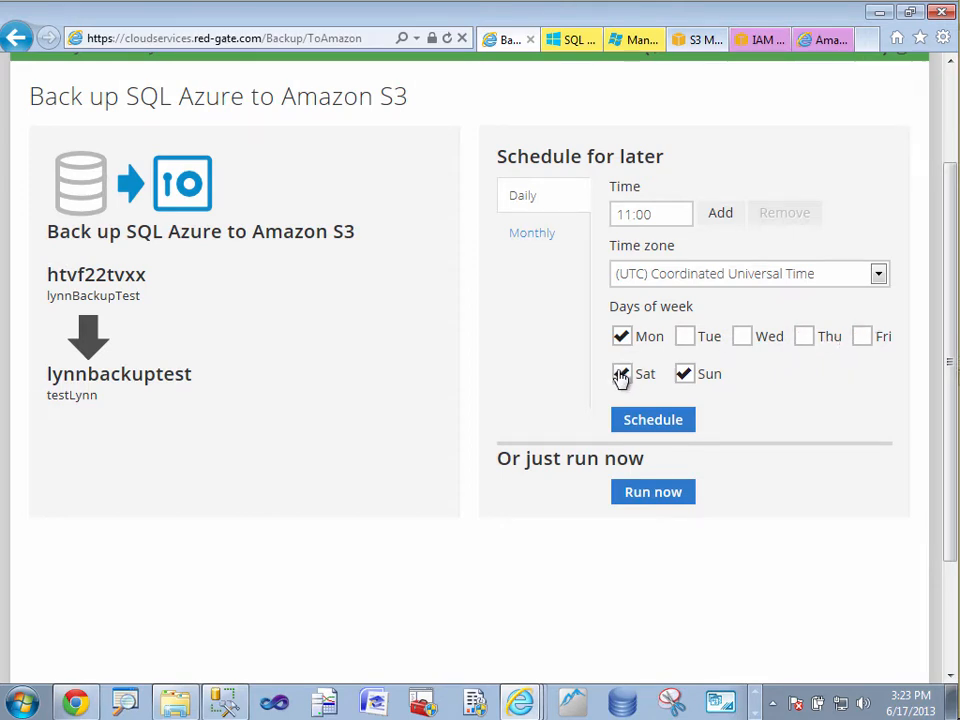
pyautogui.click(620, 376)
pyautogui.click(684, 378)
# Set the scheduled backup time to 3:30.
pyautogui.moveTo(660, 214); pyautogui.dragTo(562, 216)
pyautogui.write('3>30')
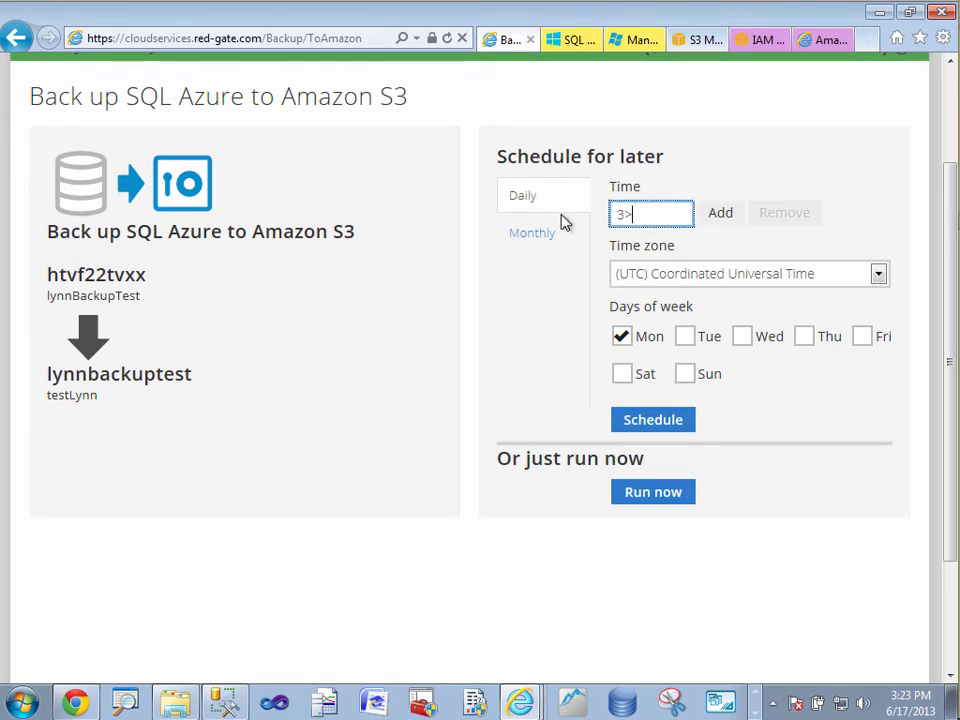
pyautogui.press('BackSpace')
pyautogui.press('BackSpace')
pyautogui.press('BackSpace')
pyautogui.write(':30')
# Set the time zone to (UTC-08:00) Pacific Time (US & Canada) and run the backup immediately.
pyautogui.click(877, 274)
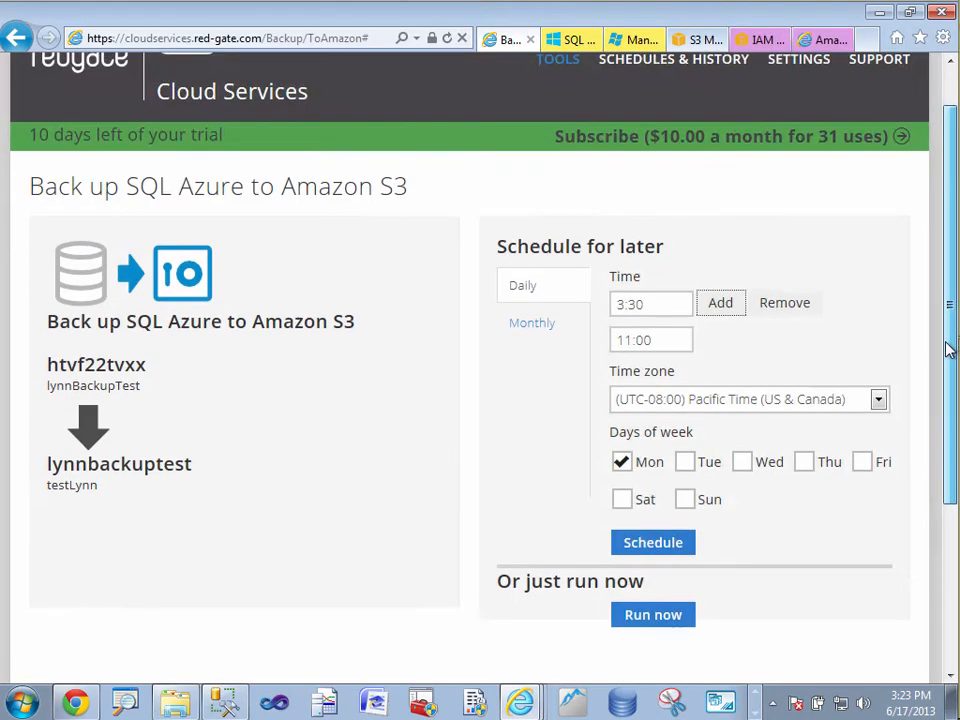
pyautogui.moveTo(949, 349)
pyautogui.mouseDown()
pyautogui.moveTo(938, 417)
pyautogui.moveTo(945, 334)
pyautogui.mouseUp()
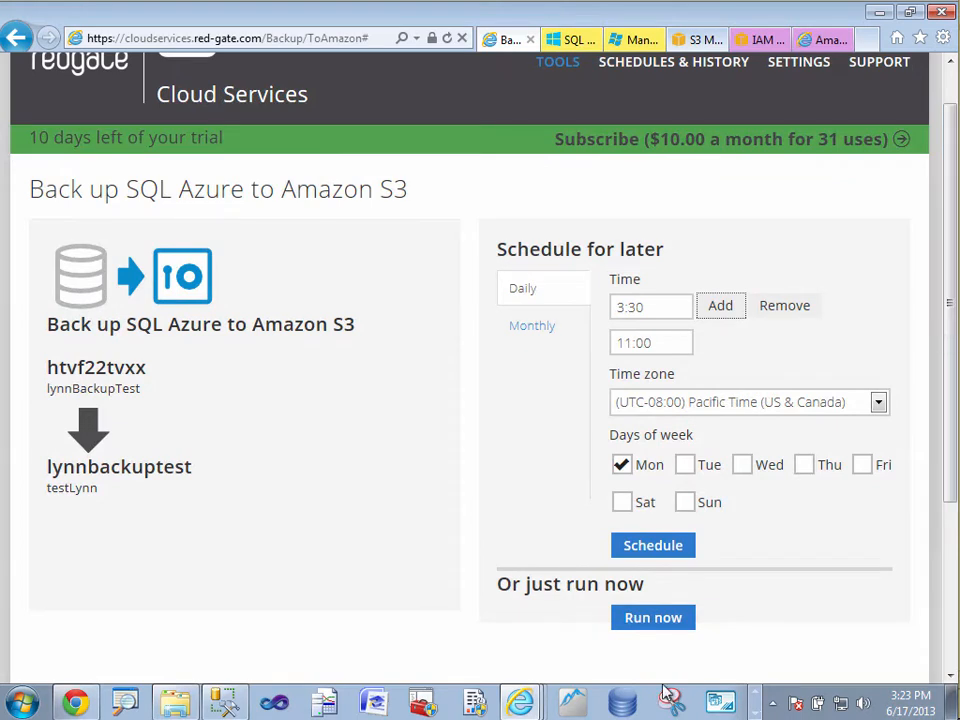
pyautogui.click(652, 618)
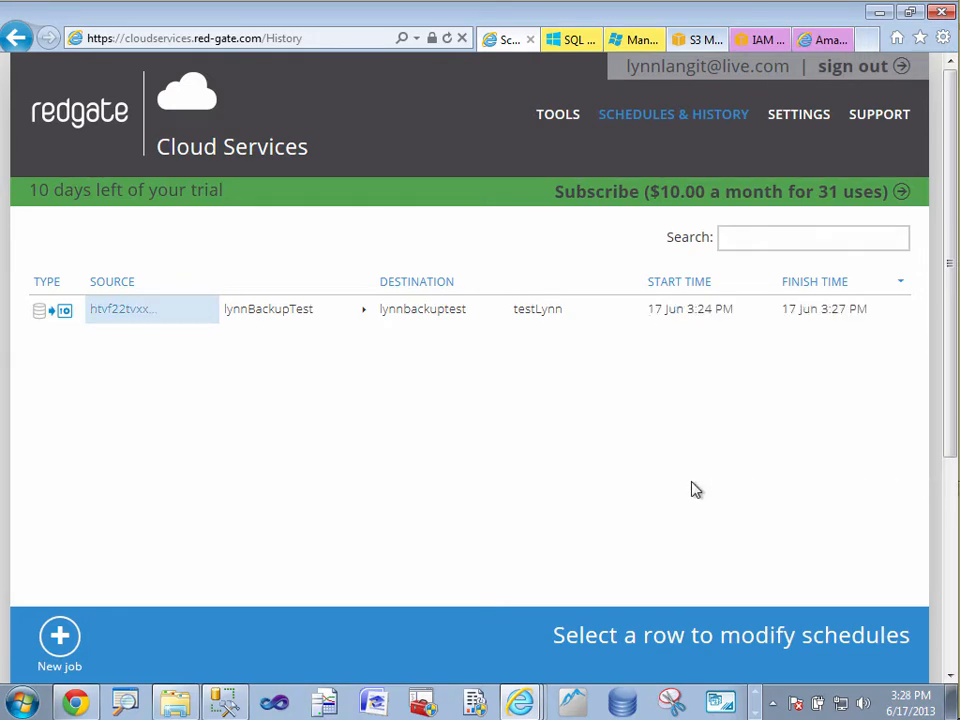
# Review the finished backup job's details and look for its backup file in the lynnbackuptest S3 bucket.
pyautogui.click(122, 318)
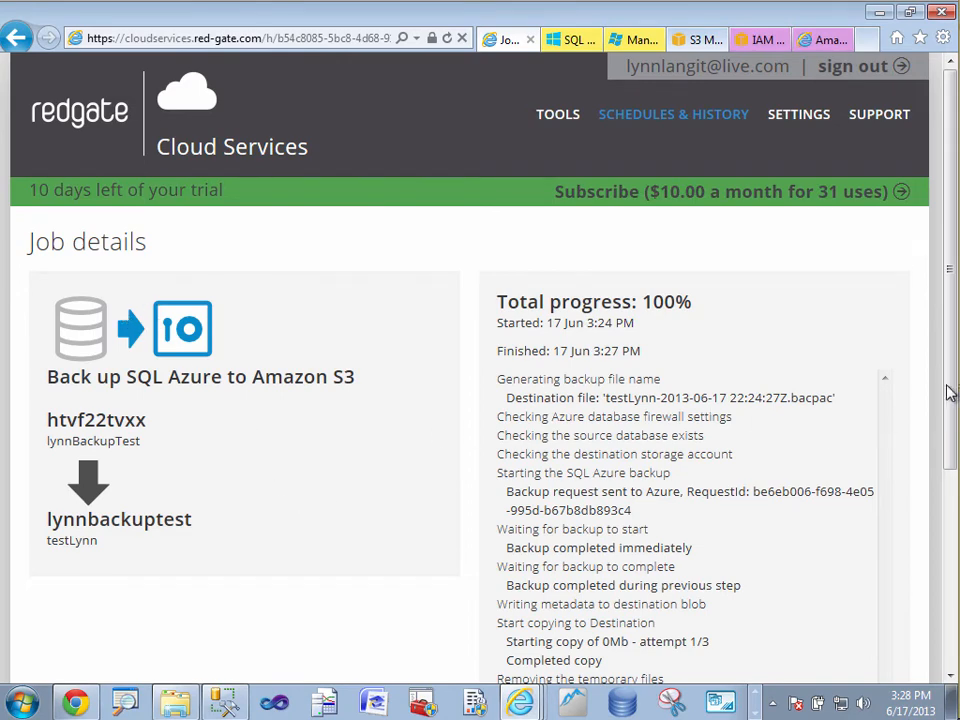
pyautogui.moveTo(950, 393); pyautogui.dragTo(956, 512)
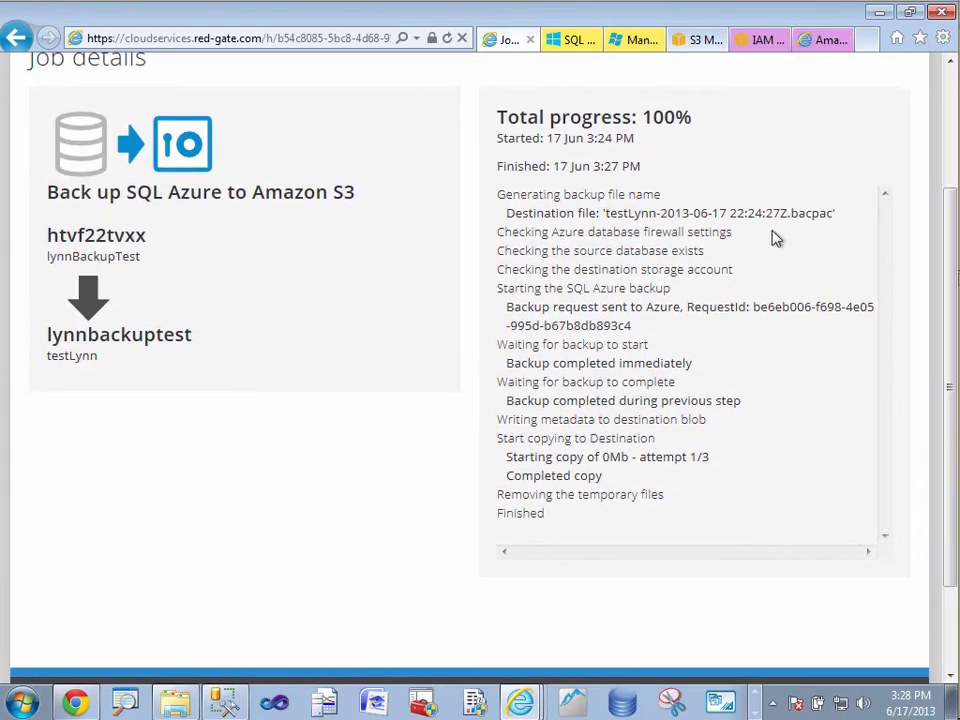
pyautogui.click(697, 40)
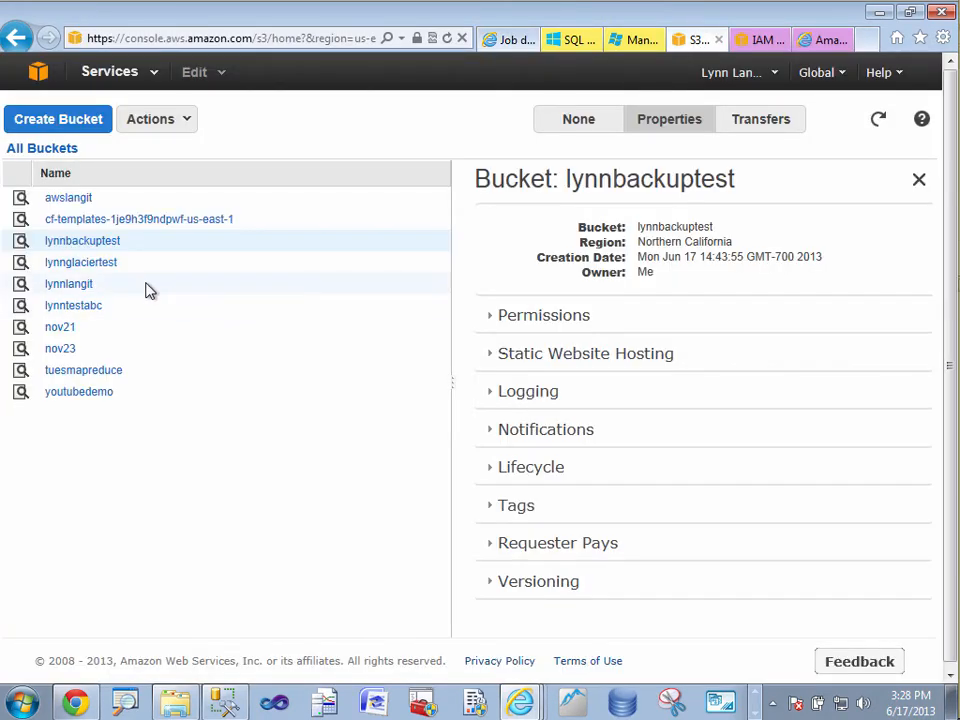
pyautogui.click(103, 244)
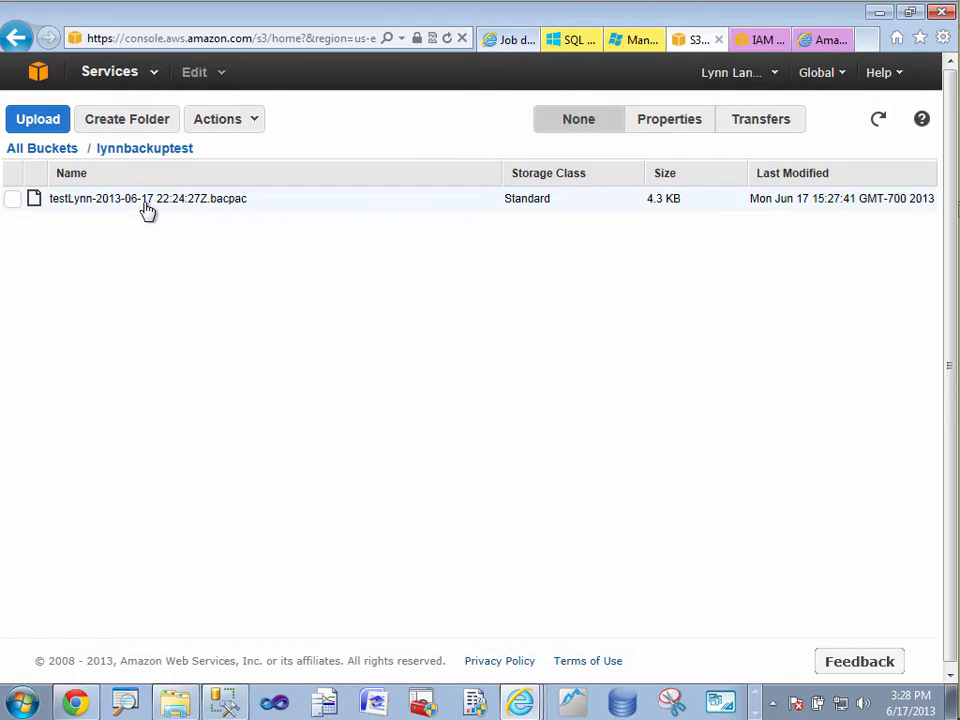
# Return to the Redgate Cloud Services job types and examine the options for restoring SQL Azure and synchronizing storage.
pyautogui.click(508, 40)
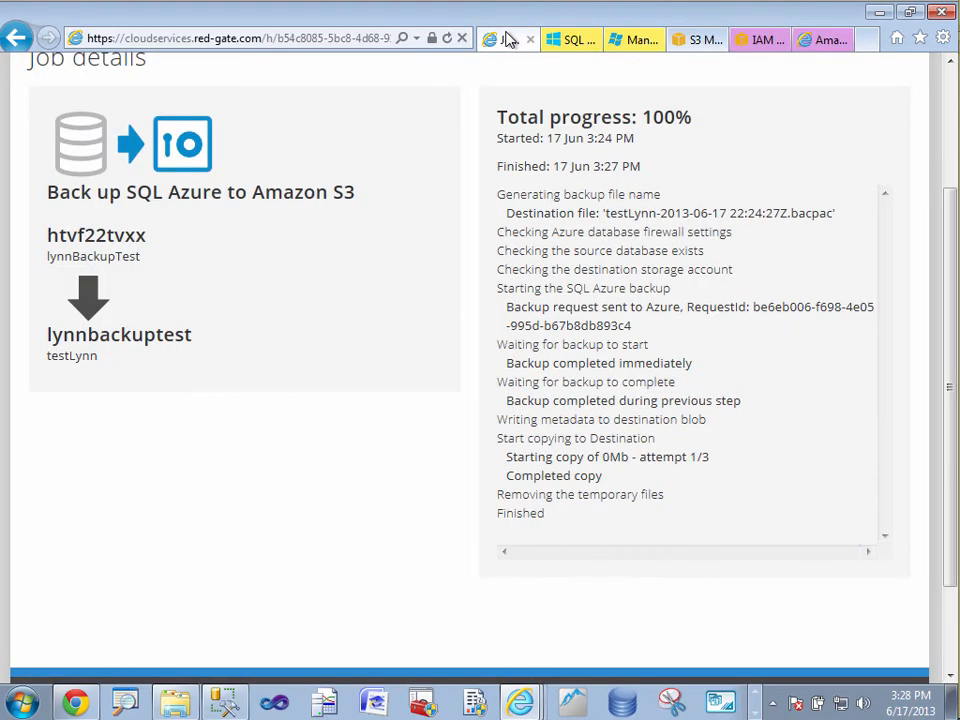
pyautogui.moveTo(951, 336); pyautogui.dragTo(930, 215)
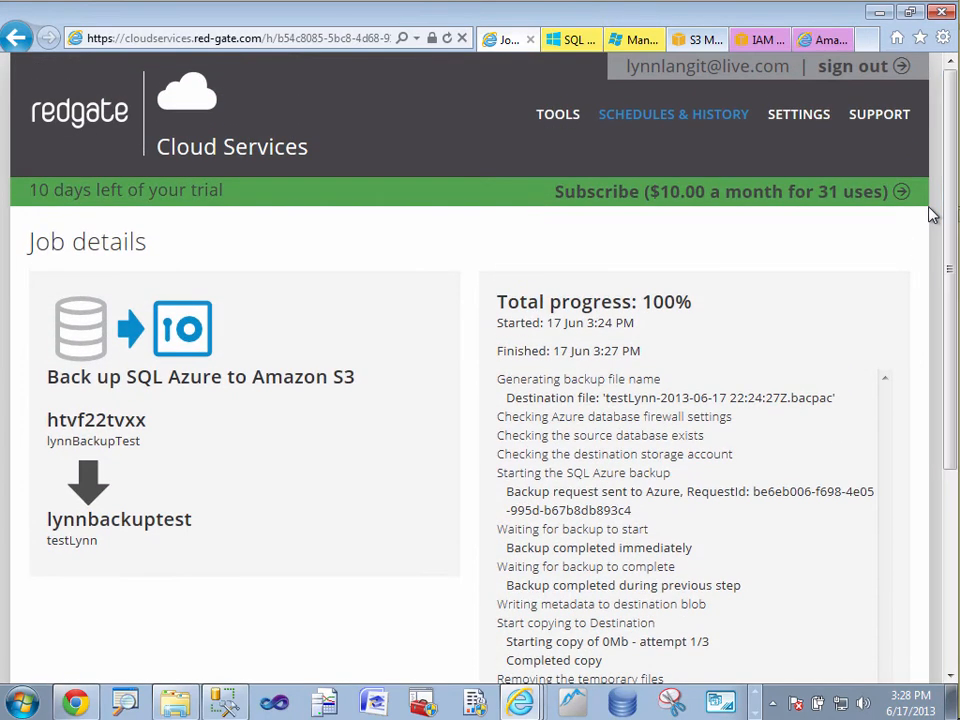
pyautogui.click(160, 117)
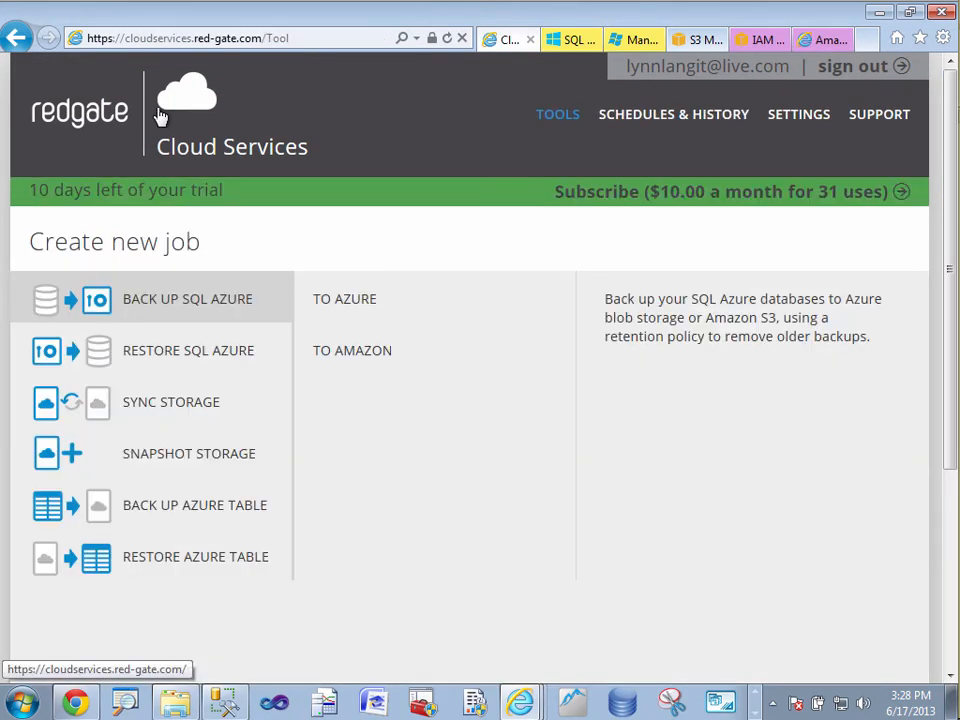
pyautogui.click(239, 361)
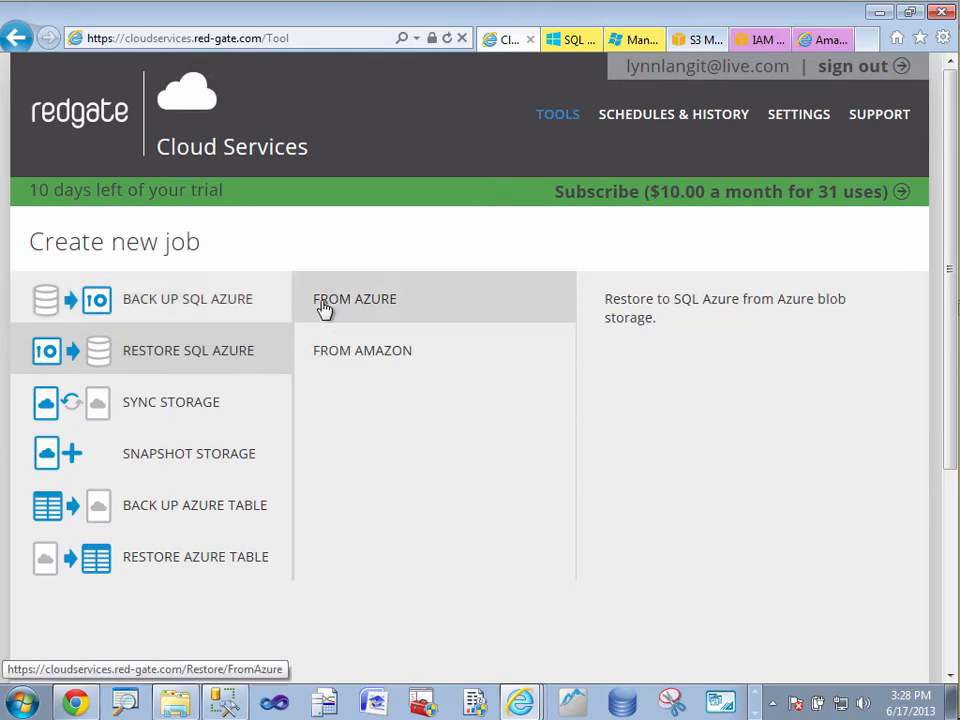
pyautogui.click(255, 414)
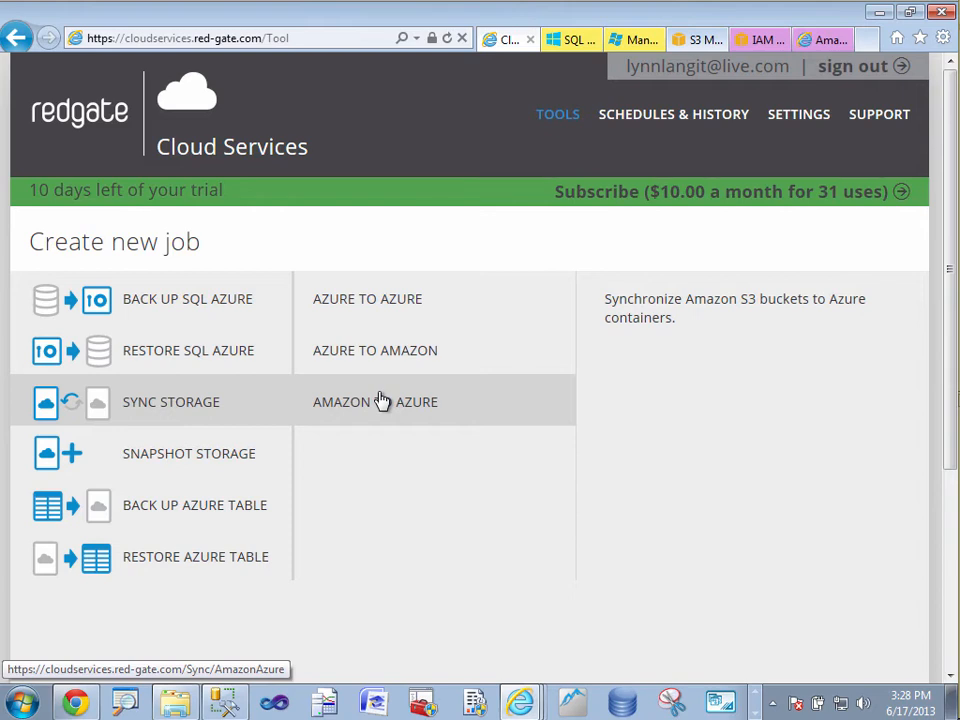
# Examine the Azure storage snapshot job and its retention settings, and return to the list of job types.
pyautogui.click(255, 456)
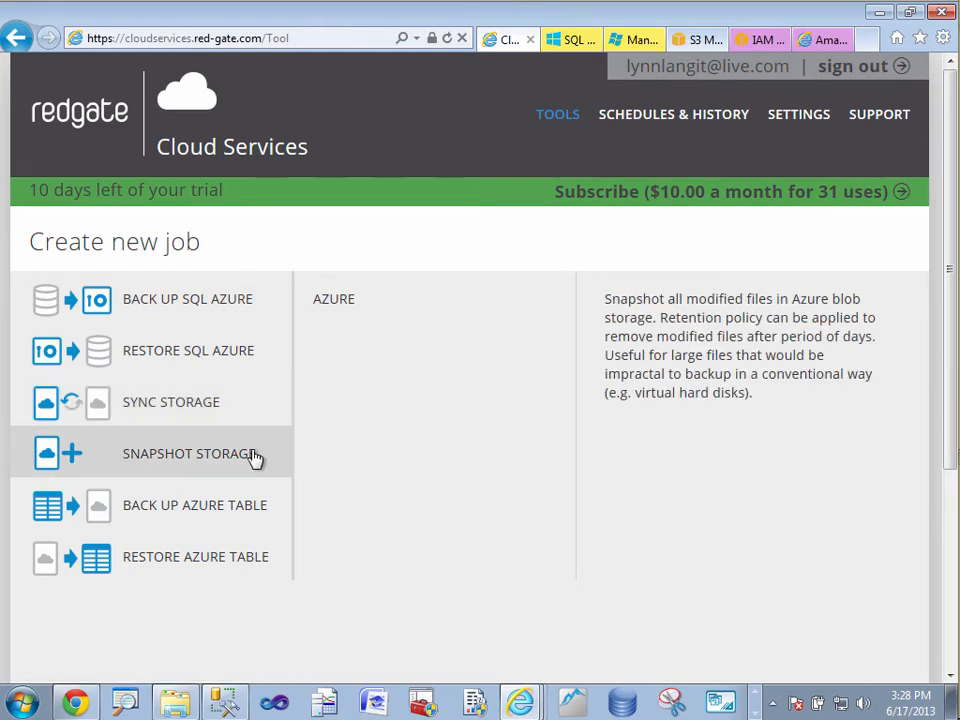
pyautogui.click(339, 311)
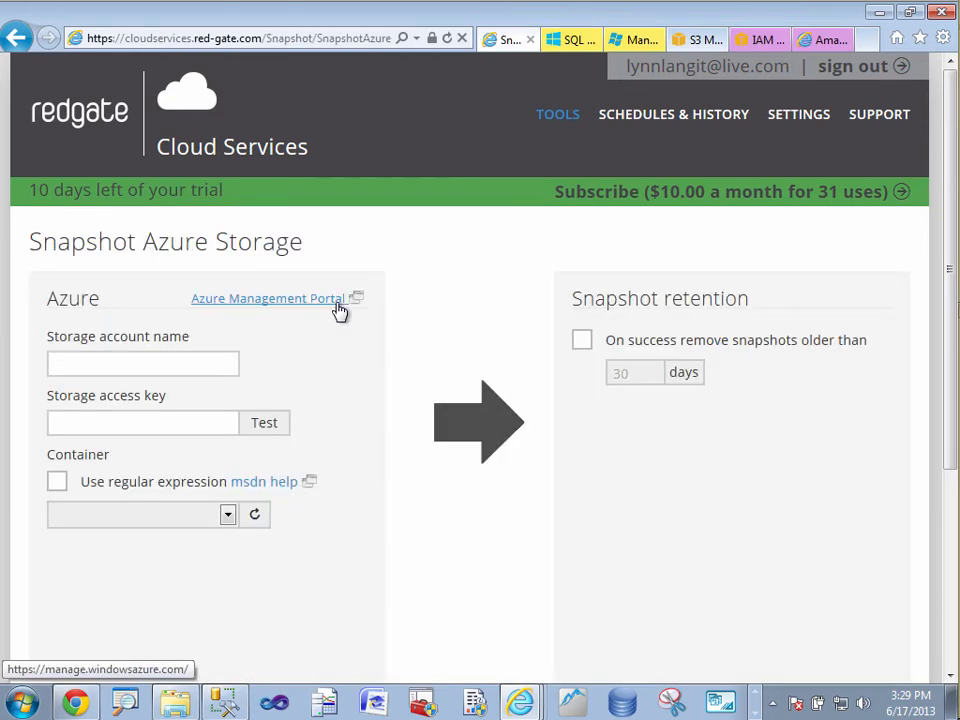
pyautogui.click(172, 145)
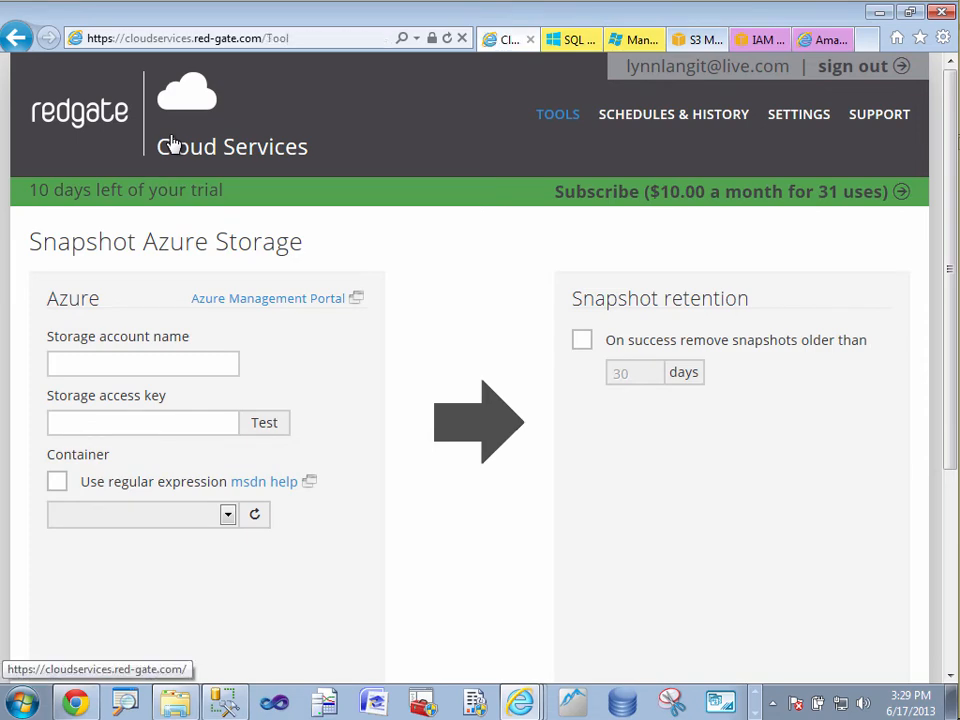
# Examine the form for backing up an Azure table to Azure JSON.GZ, and leave it without filling it in.
pyautogui.click(237, 513)
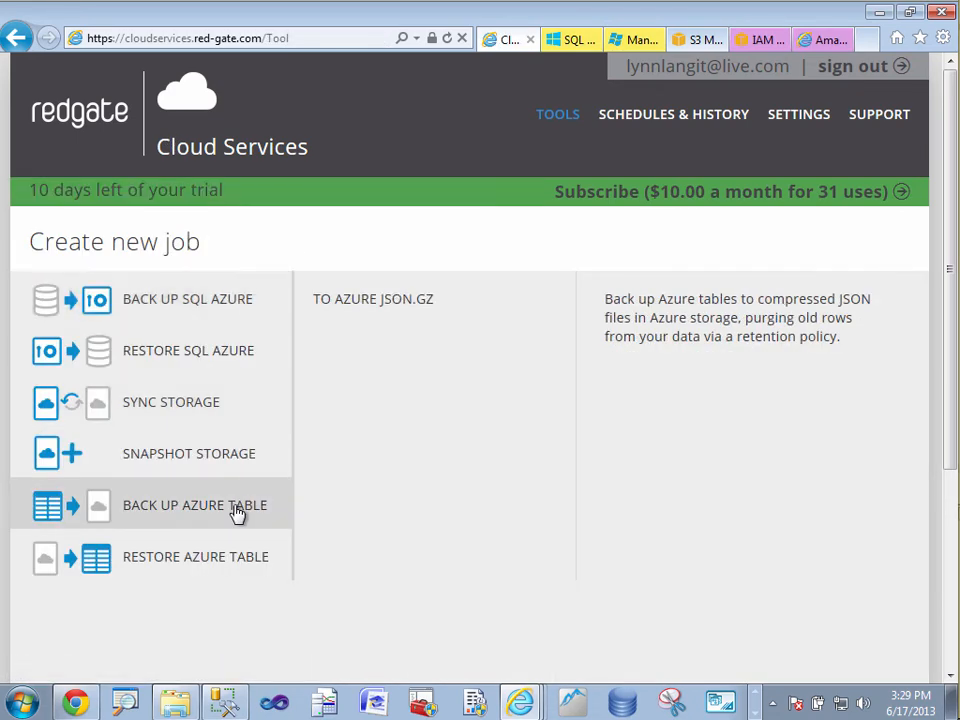
pyautogui.click(399, 313)
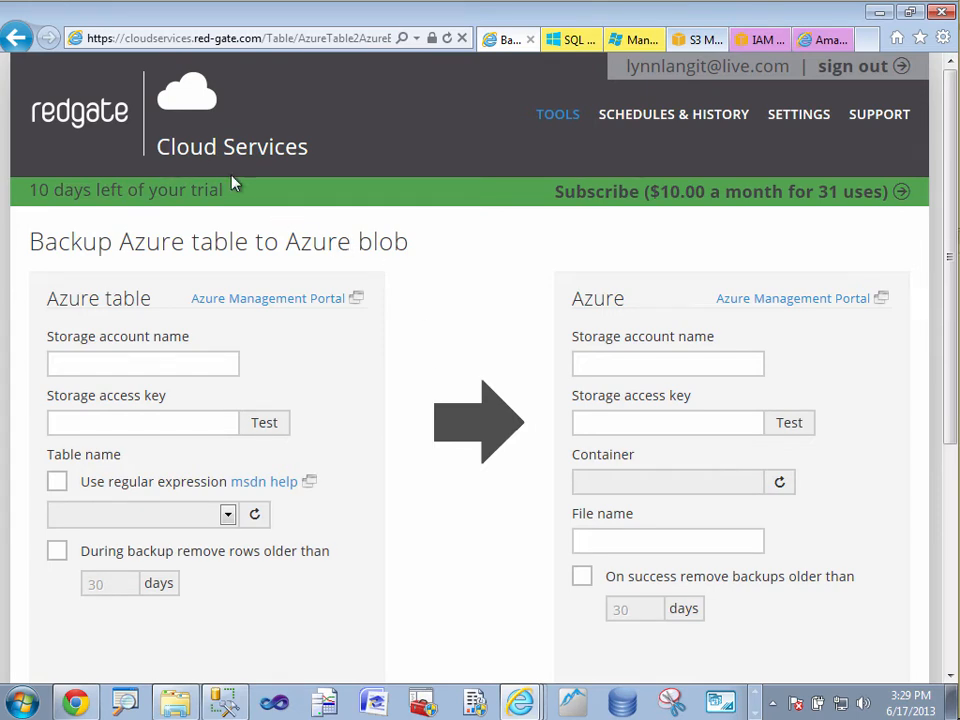
pyautogui.click(200, 148)
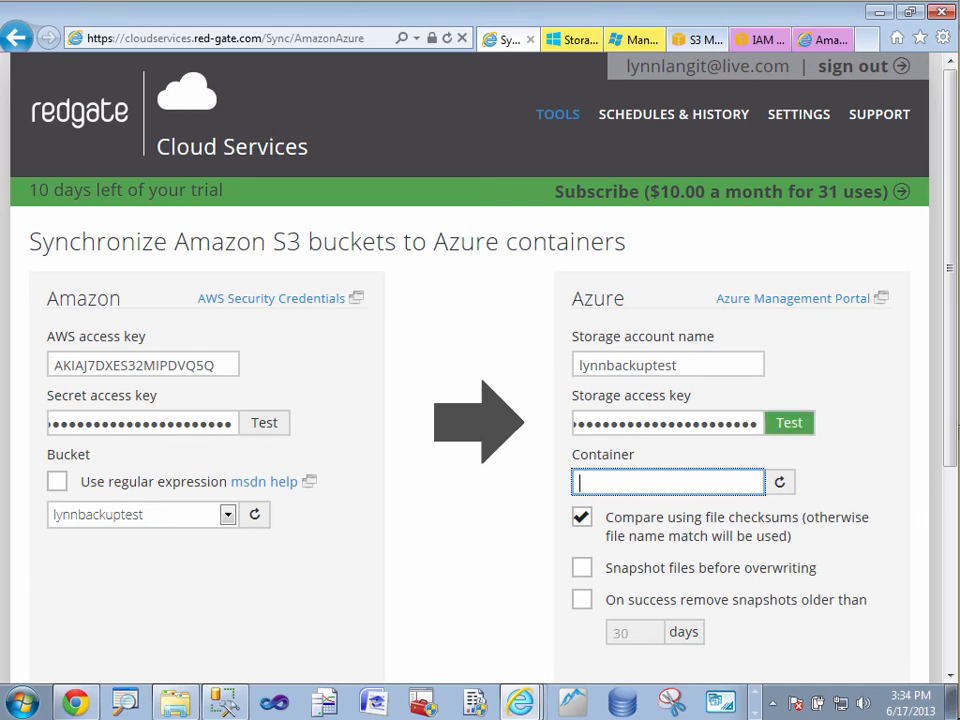
# Test the Azure storage access key and choose backupmonday as the destination container for the Amazon-to-Azure sync.
pyautogui.click(786, 426)
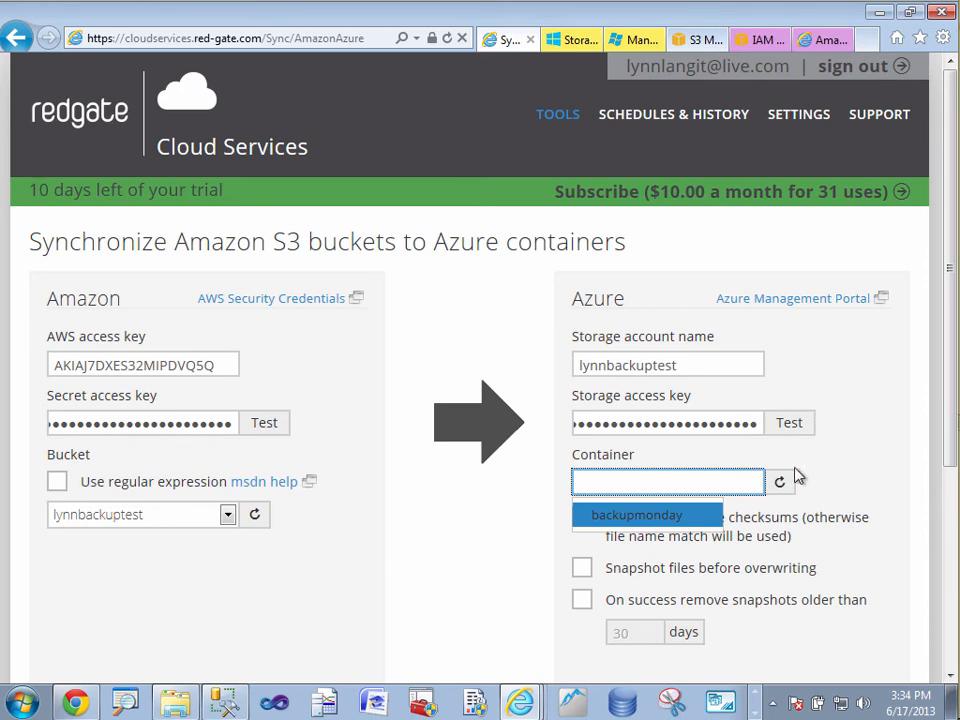
pyautogui.click(681, 523)
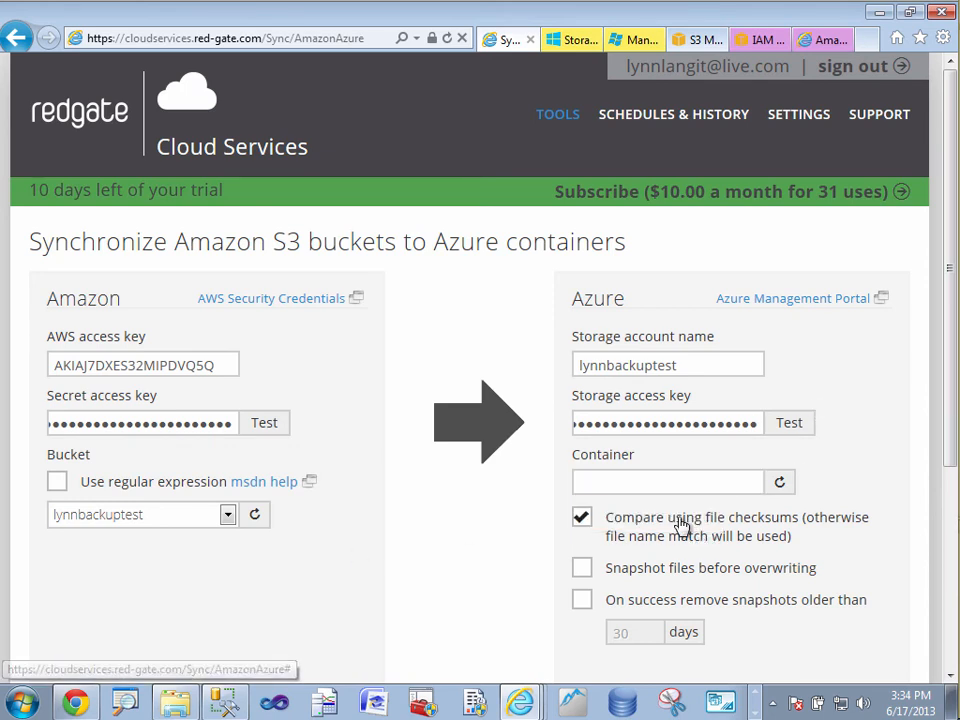
pyautogui.doubleClick(754, 486)
pyautogui.click(688, 516)
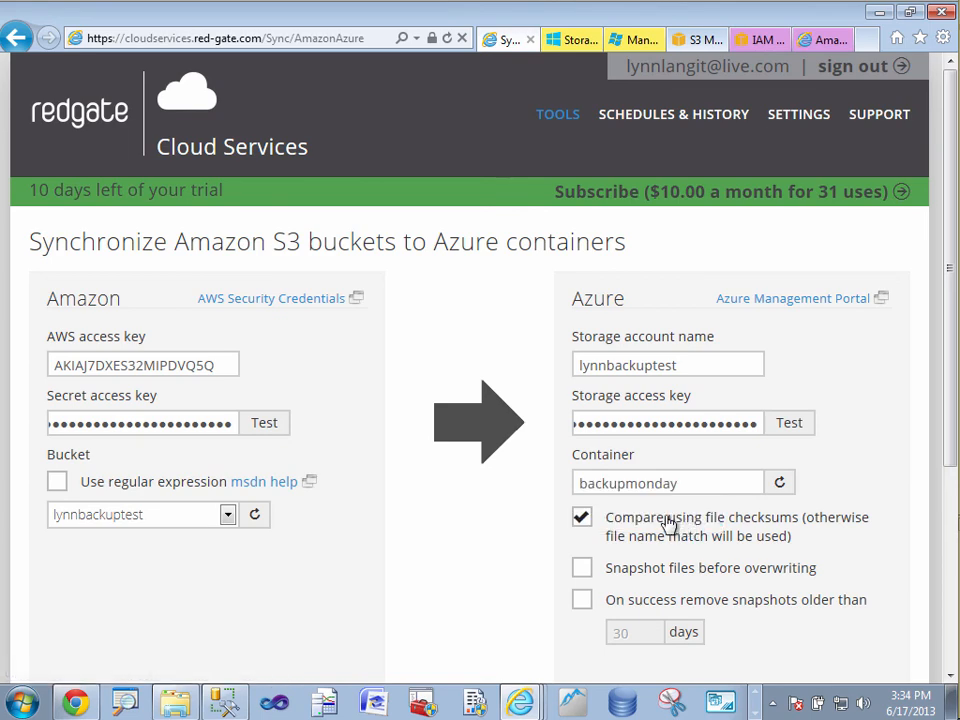
# Continue to the scheduling page of the Amazon S3 to Azure sync job and run the job immediately.
pyautogui.scroll(-3, 665, 568)
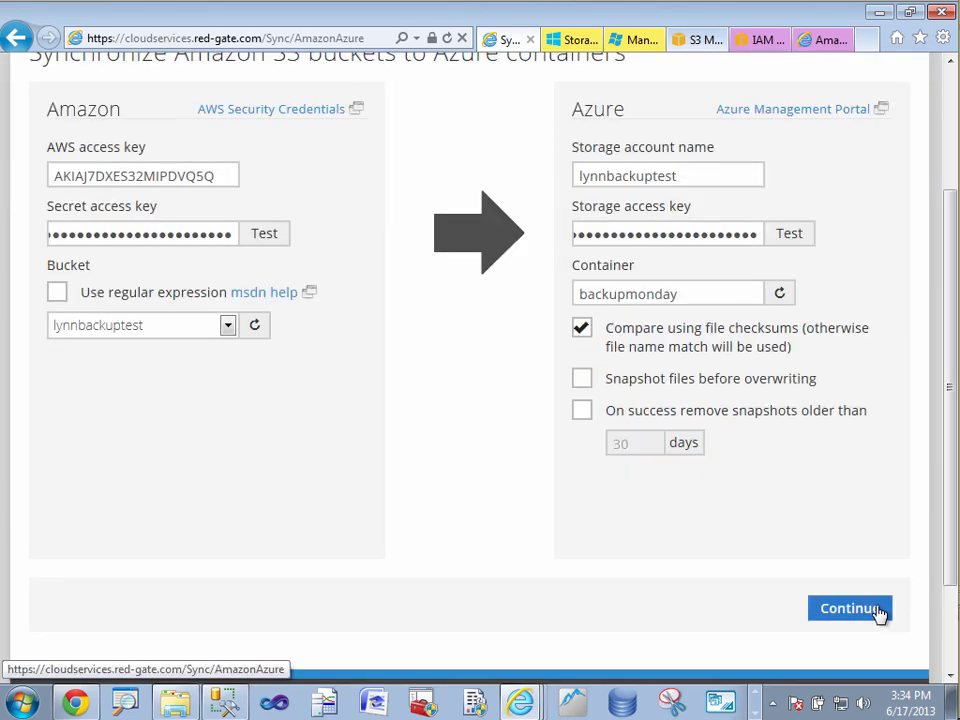
pyautogui.click(881, 611)
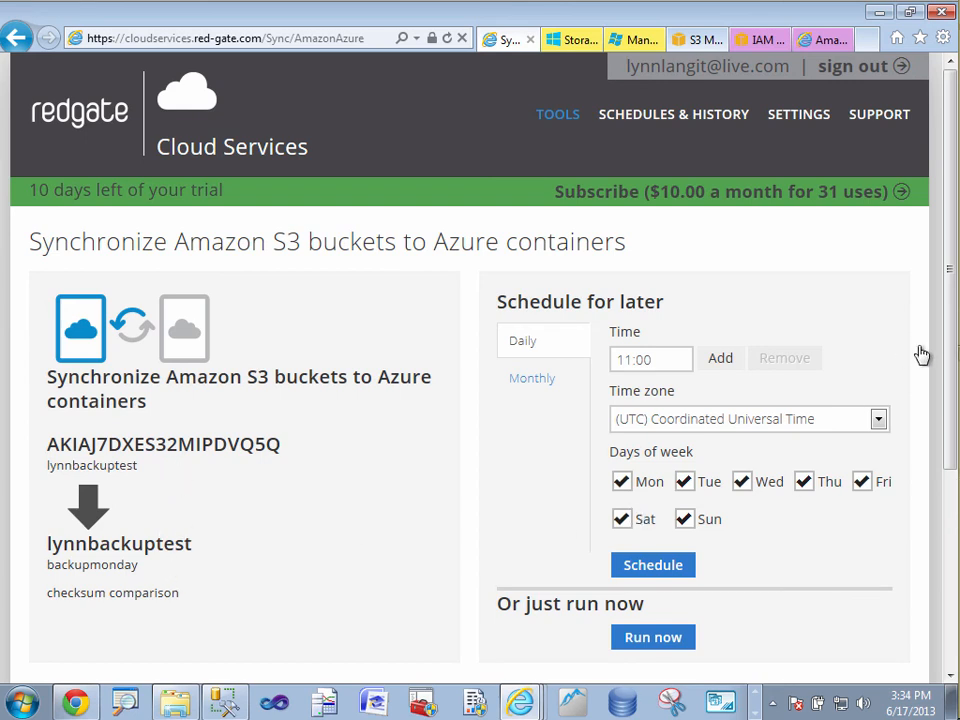
pyautogui.moveTo(955, 367); pyautogui.dragTo(955, 447)
pyautogui.click(640, 498)
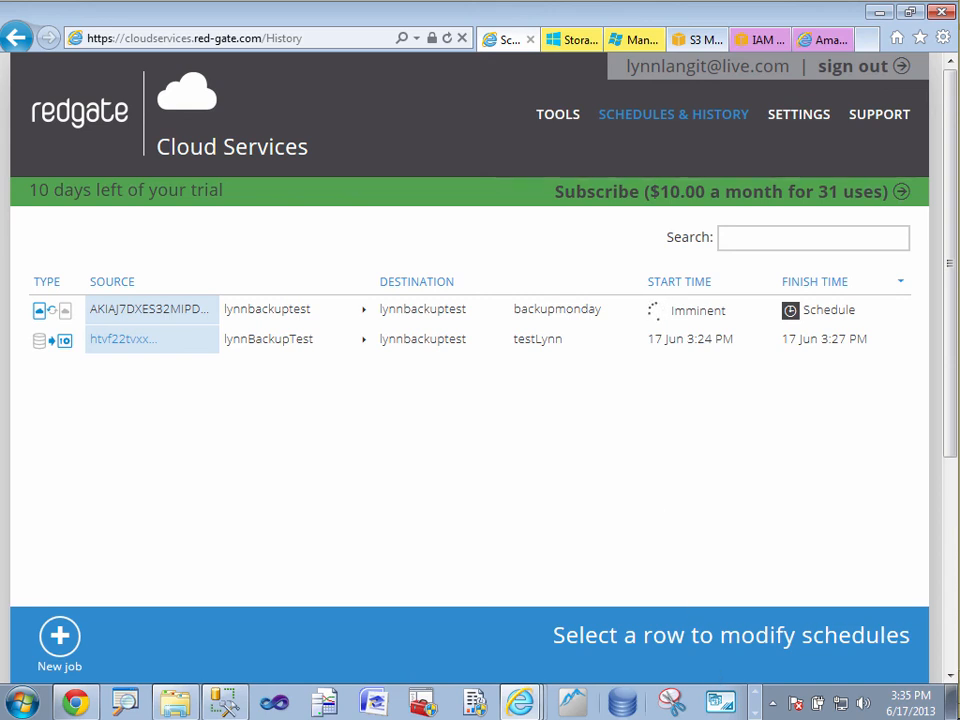
# Switch to the RedGate_SQLAzure_backup.pptx presentation in PowerPoint.
pyautogui.click(755, 697)
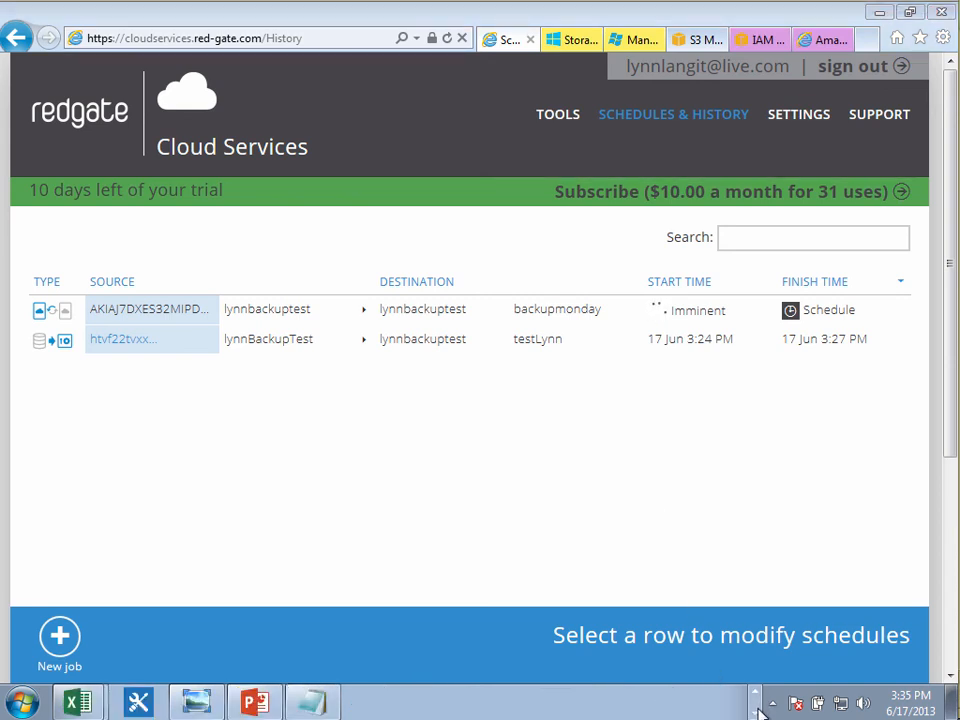
pyautogui.click(257, 704)
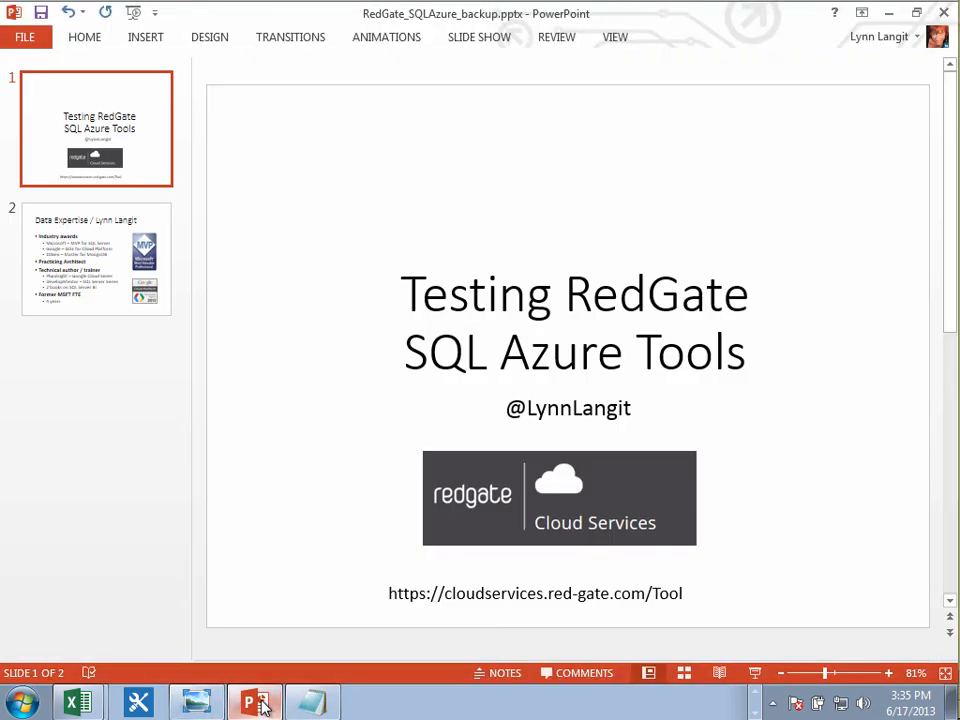